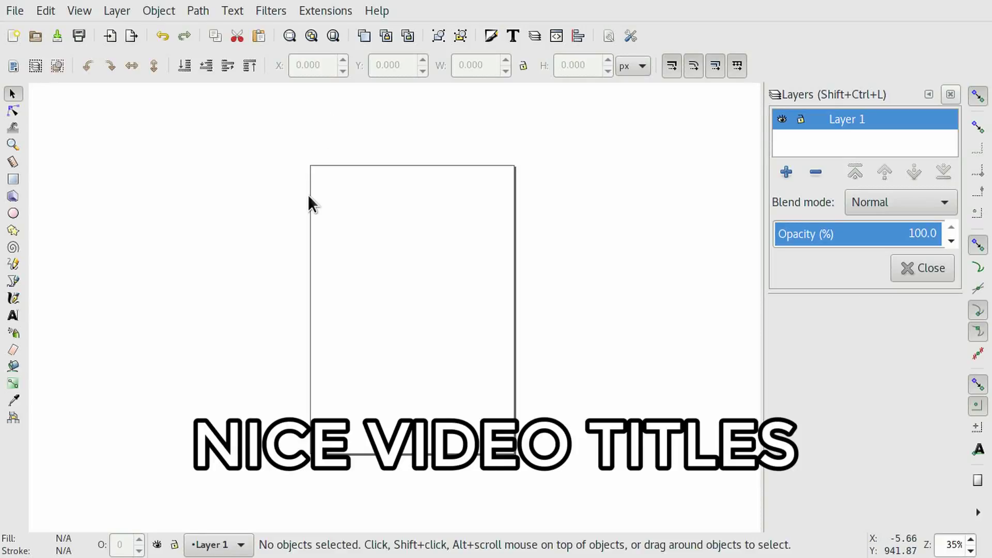
# Open the File menu to reach the document settings.
pyautogui.click(23, 15)
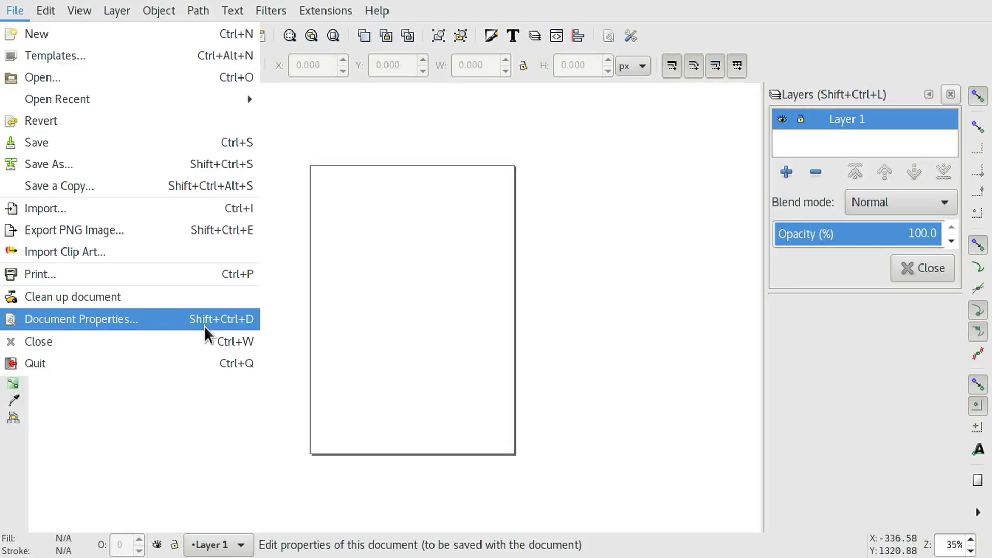
# Set the page to px units, width 1920 and height 1080 in Document Properties, then recentre the view.
pyautogui.click(216, 319)
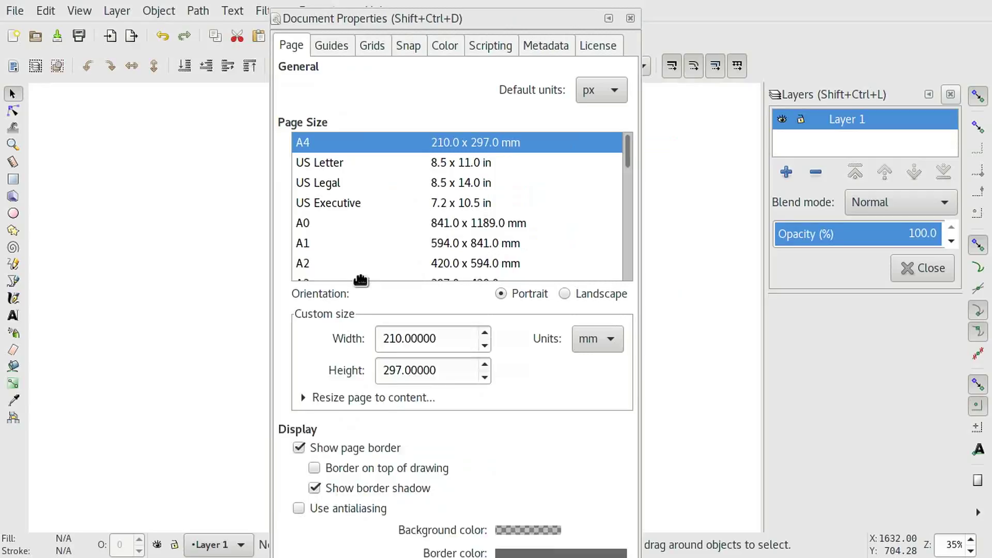
pyautogui.click(568, 359)
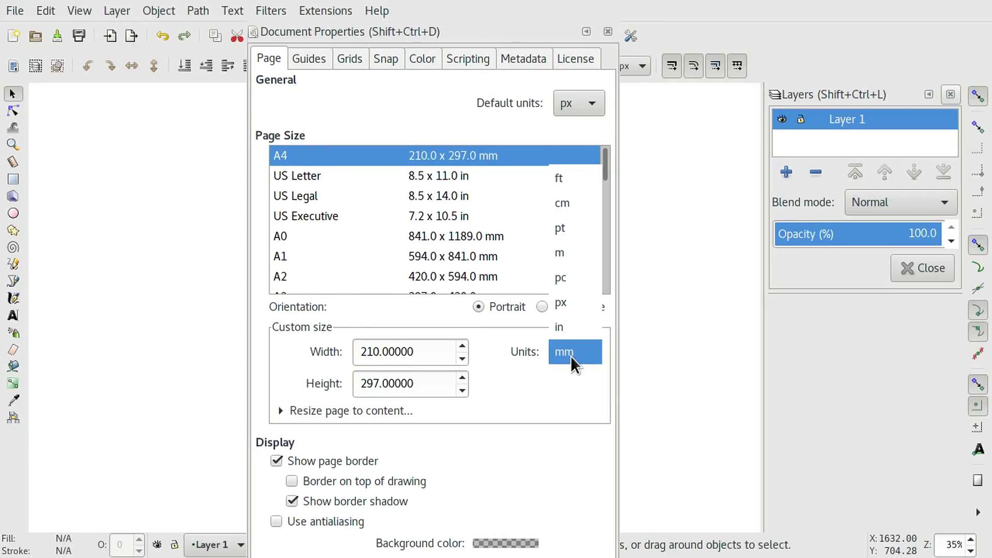
pyautogui.click(575, 306)
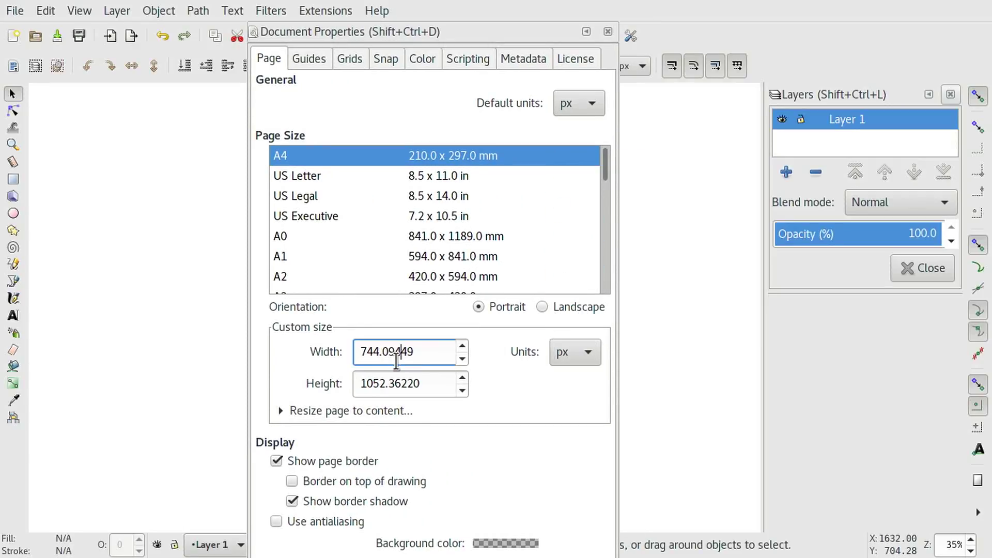
pyautogui.tripleClick(435, 364)
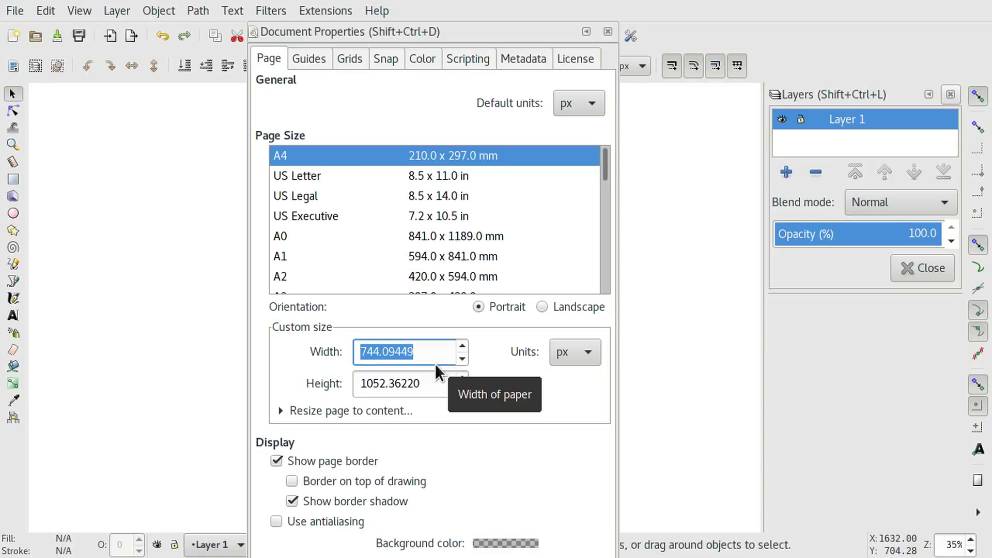
pyautogui.write('1920')
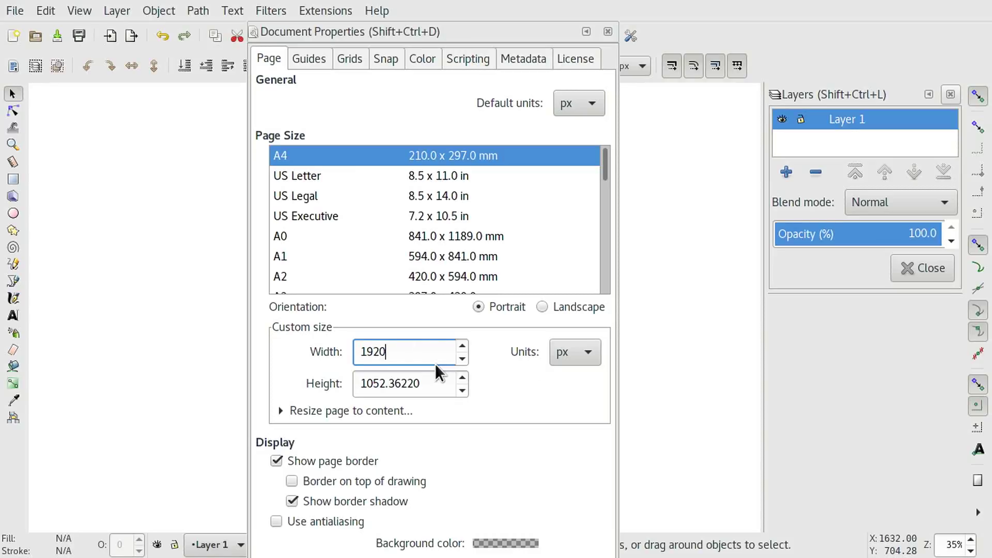
pyautogui.press('Tab')
pyautogui.write('1080')
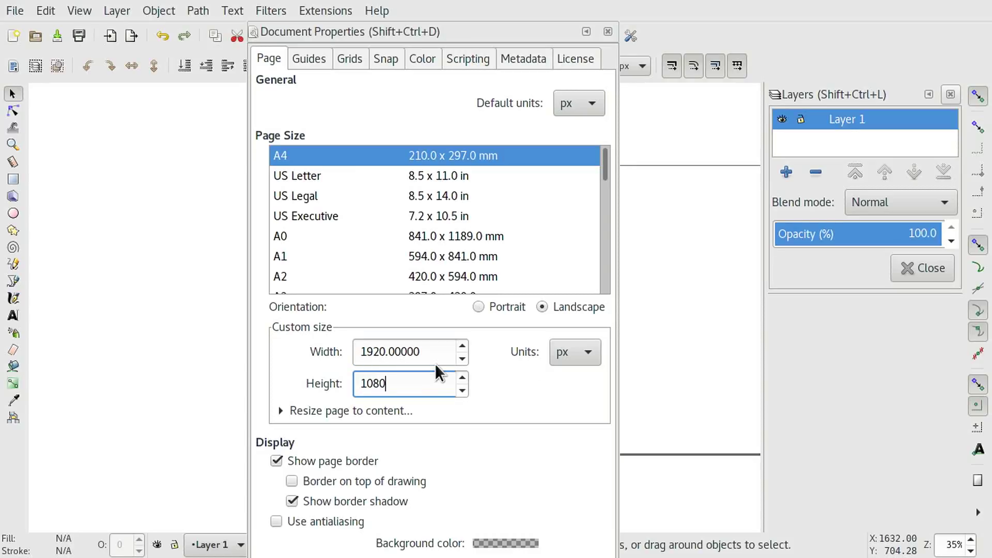
pyautogui.press('Tab')
pyautogui.scroll(-5, 568, 537)
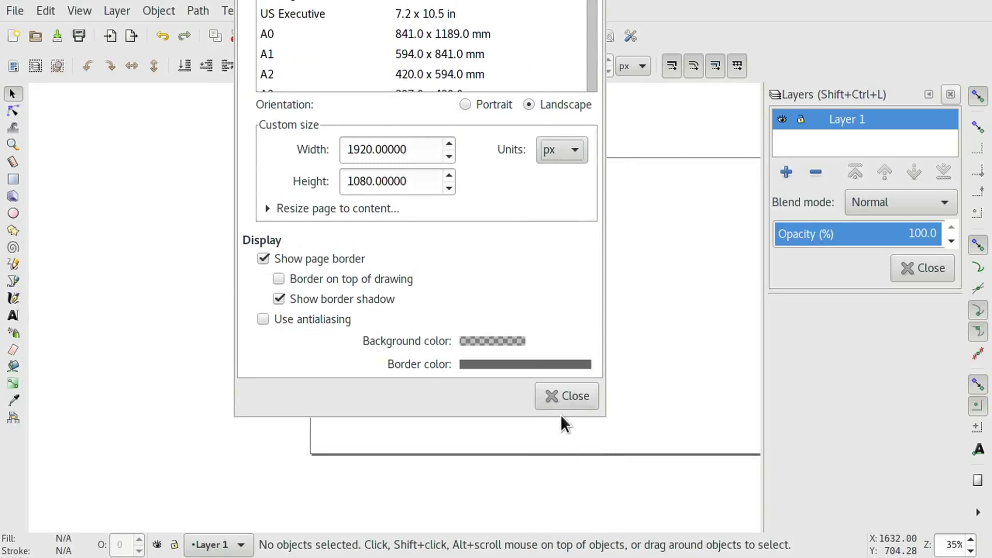
pyautogui.click(562, 397)
pyautogui.moveTo(616, 399); pyautogui.dragTo(450, 399)
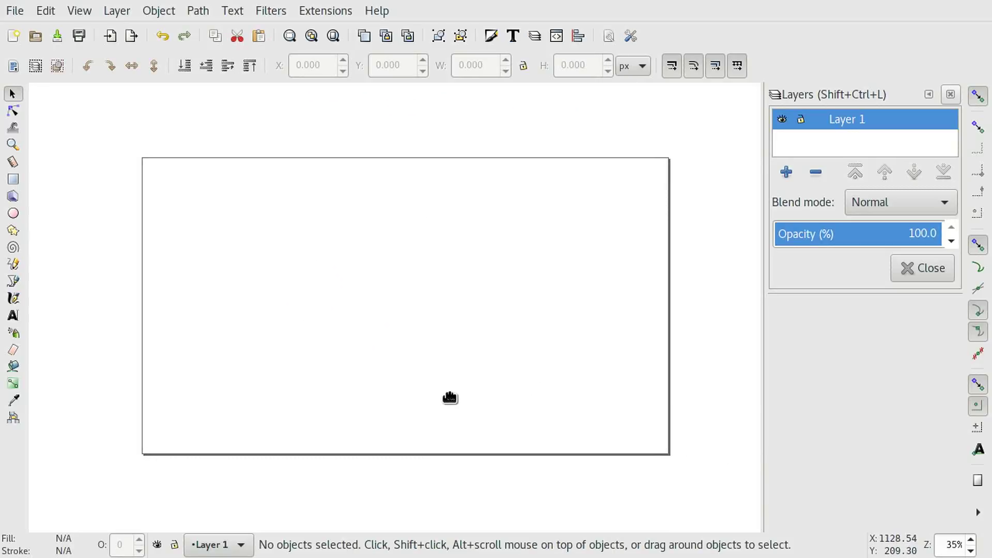
# Add the text 'VIDEO TITLES' on the page and drag it toward the centre.
pyautogui.click(14, 316)
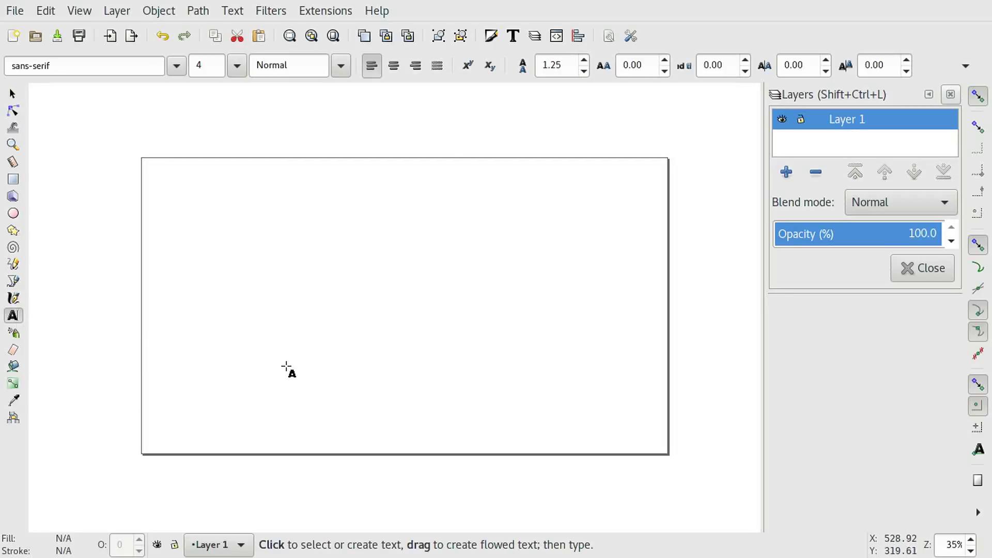
pyautogui.click(325, 360)
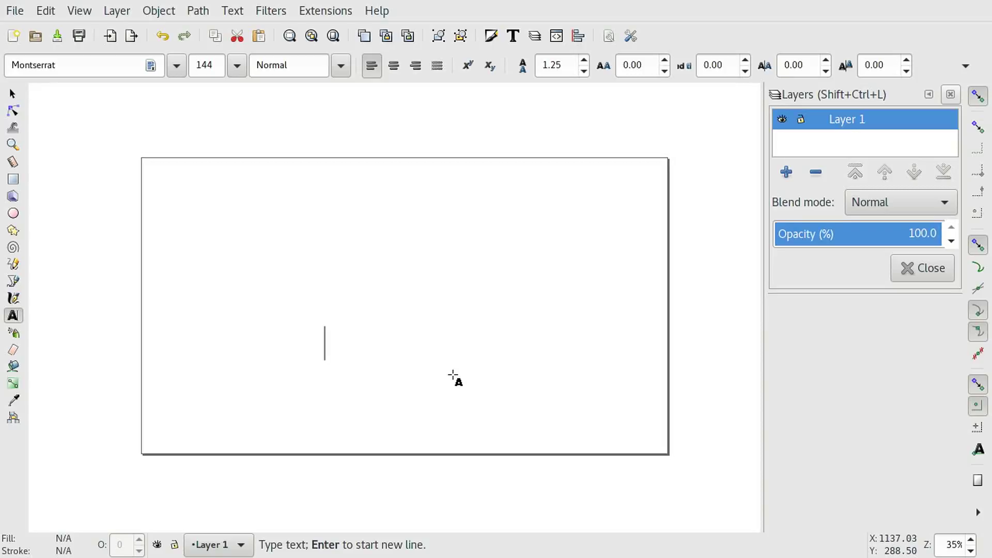
pyautogui.write('VIDEO TITLES')
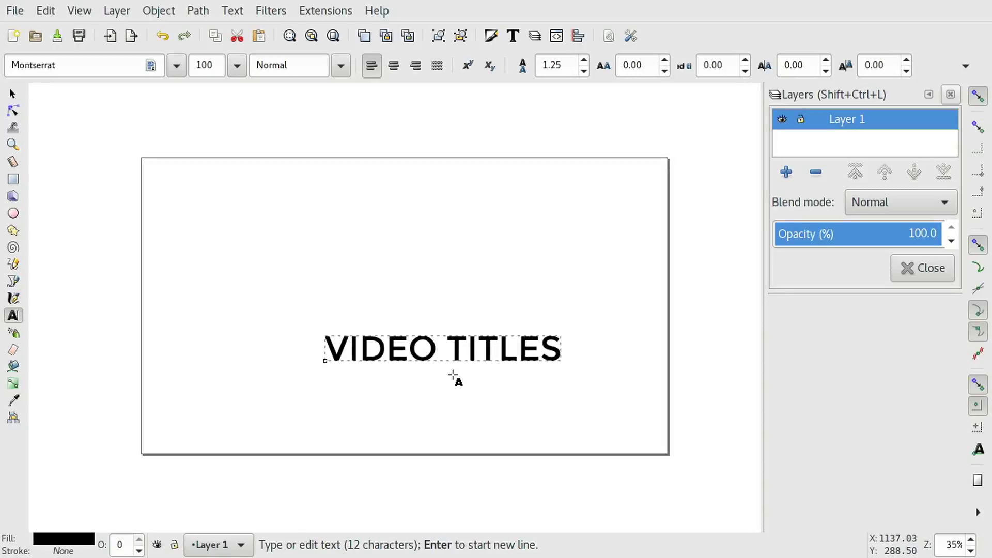
pyautogui.press('F1')
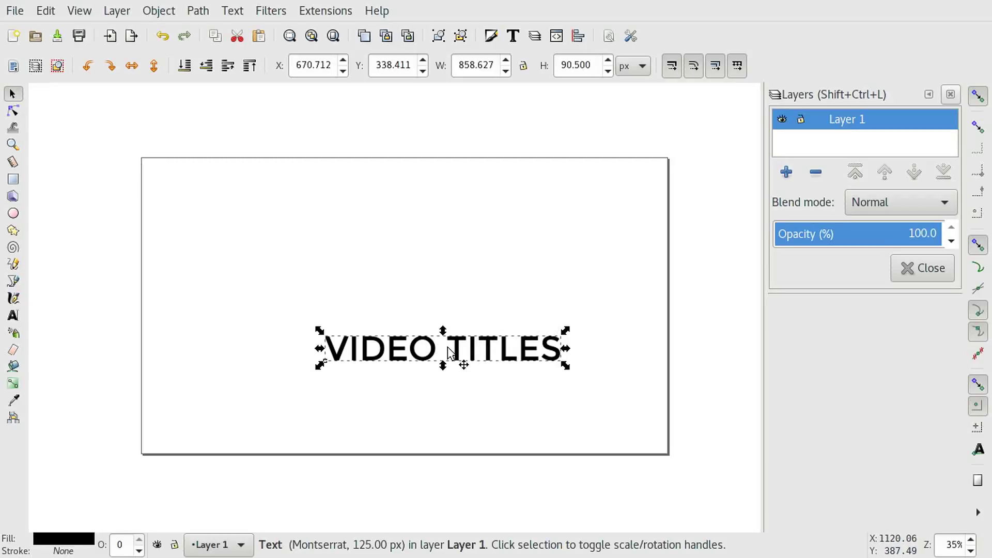
pyautogui.moveTo(461, 359); pyautogui.dragTo(411, 339)
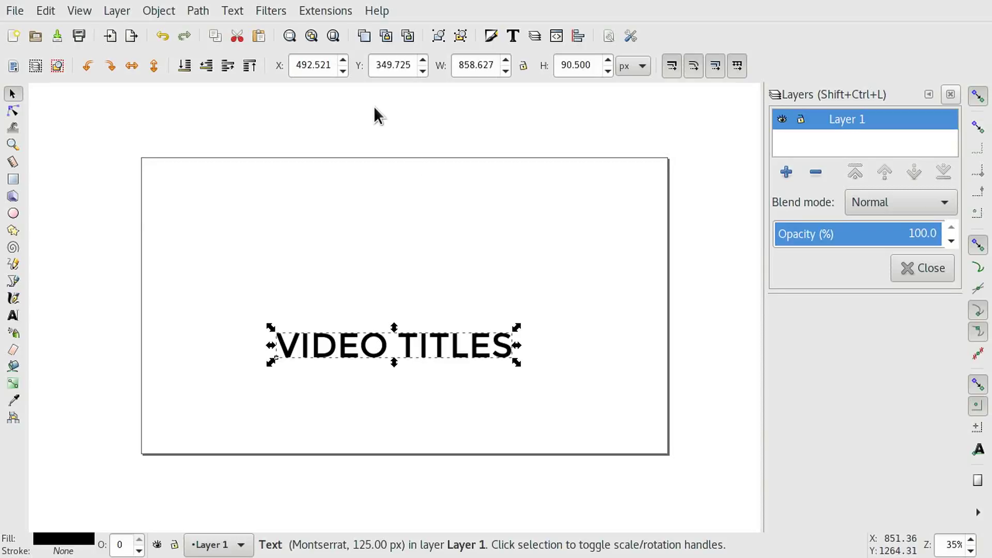
# Centre VIDEO TITLES on both axes relative to the Page using Align and Distribute.
pyautogui.click(160, 11)
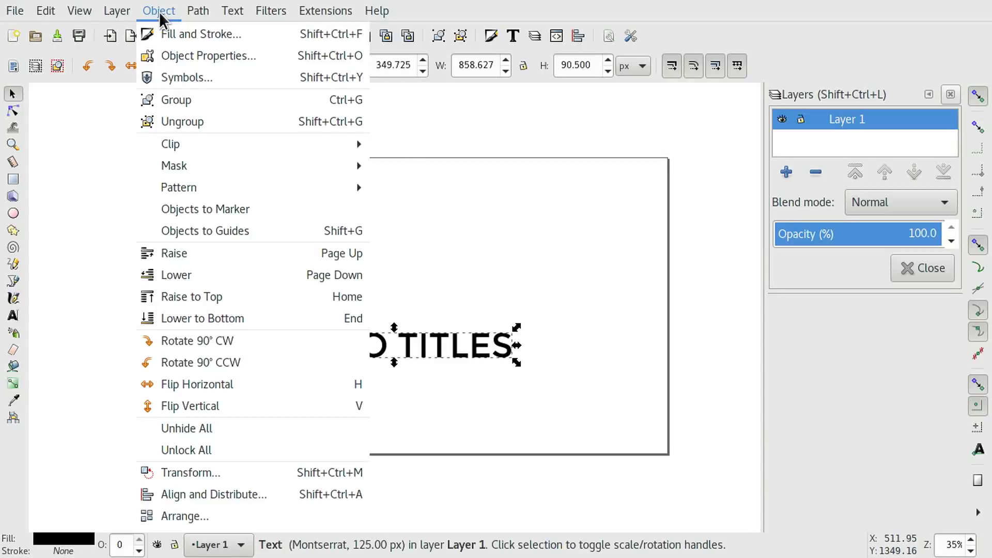
pyautogui.click(231, 492)
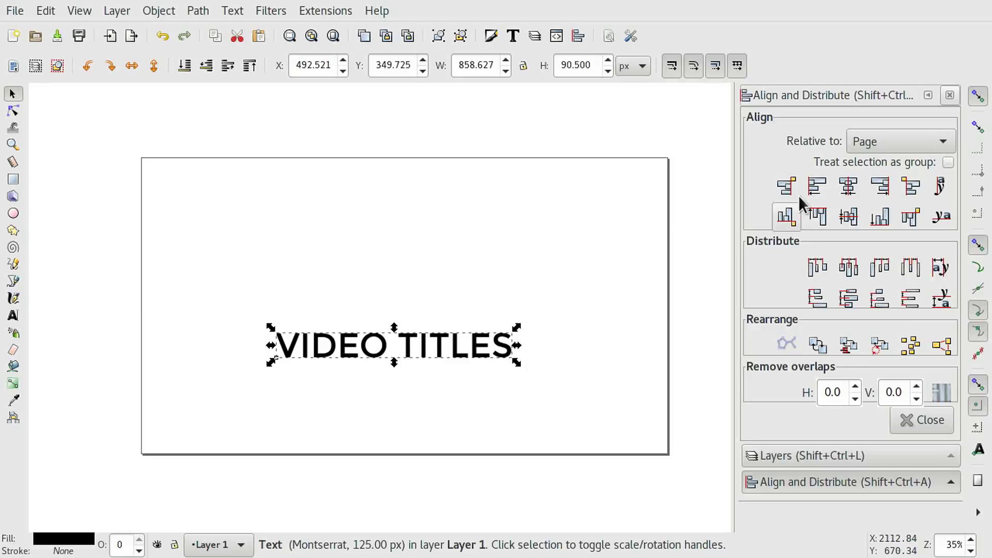
pyautogui.click(869, 145)
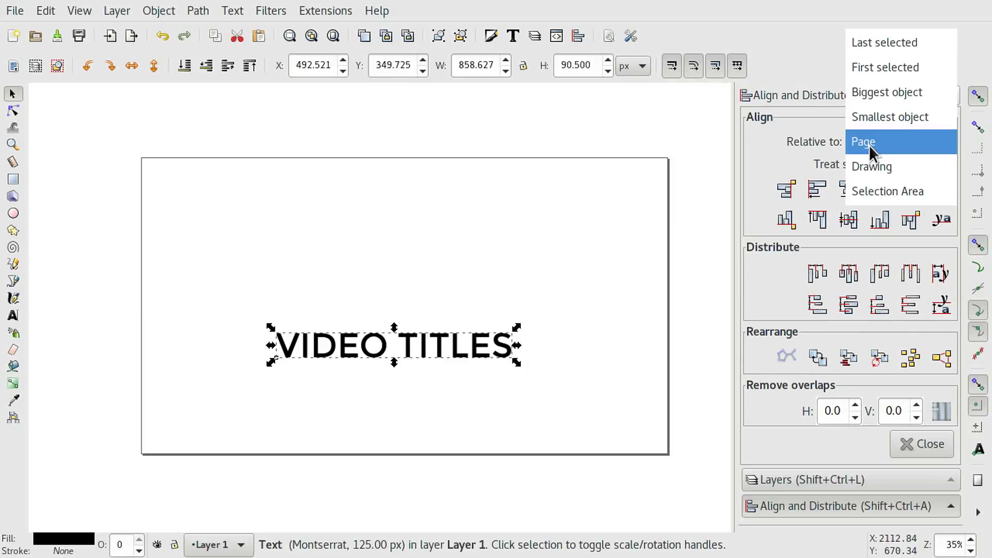
pyautogui.click(899, 148)
pyautogui.click(848, 190)
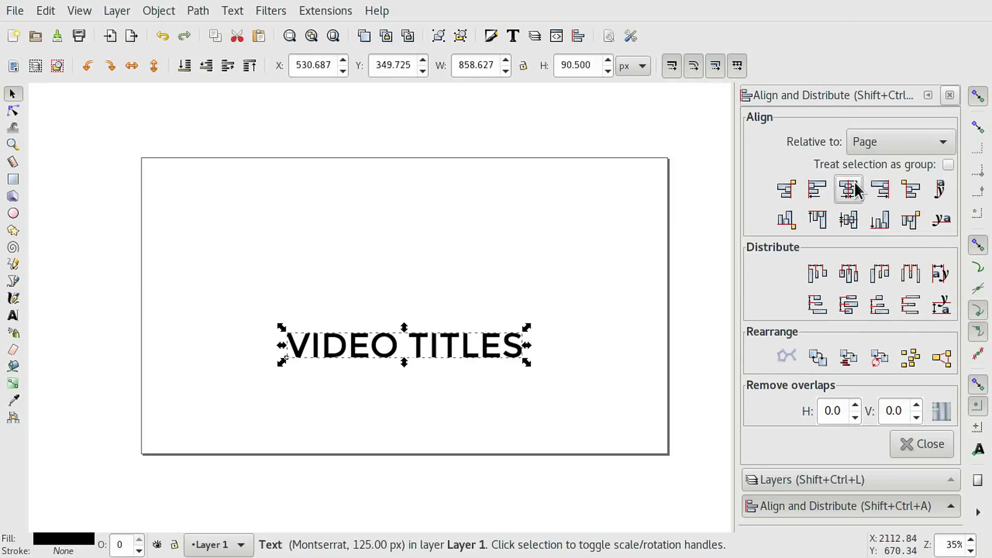
pyautogui.click(841, 221)
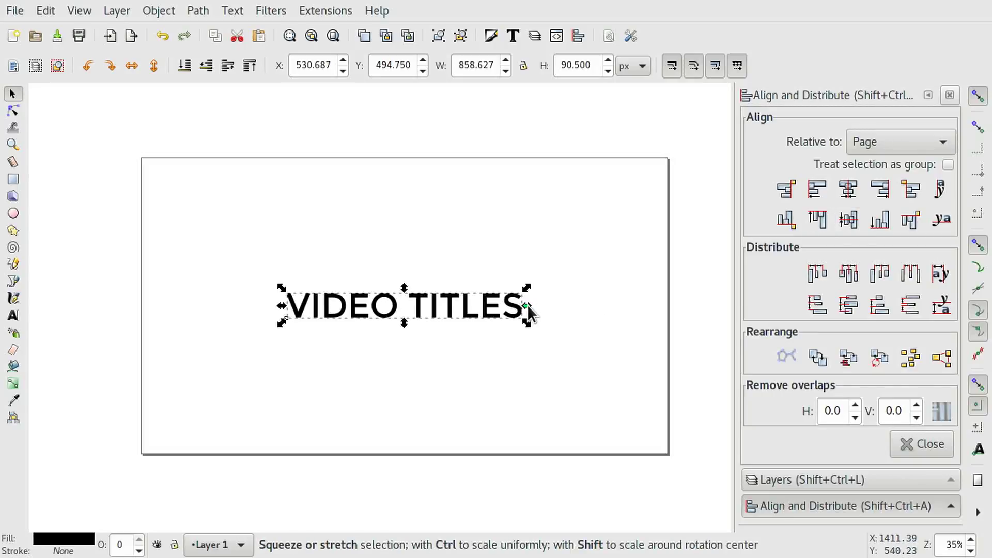
# Scale VIDEO TITLES up to 179.35 px and slide it straight down into the page's lower part.
pyautogui.moveTo(529, 306); pyautogui.dragTo(580, 303)
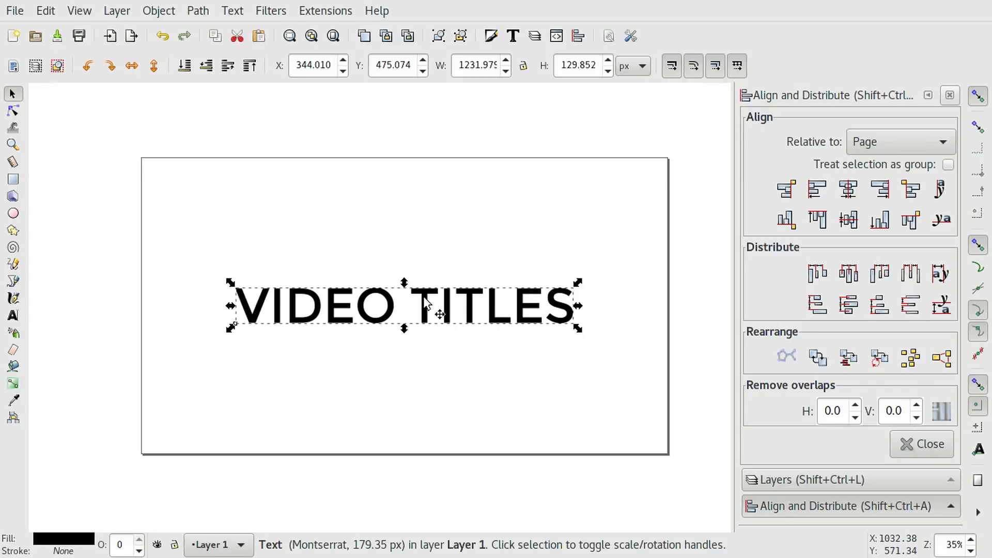
pyautogui.press('ctrl')
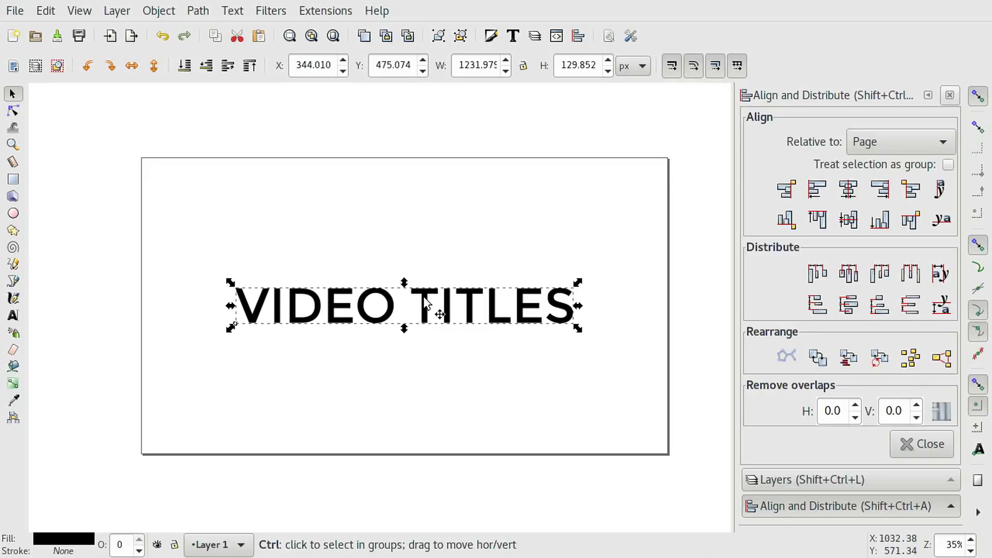
pyautogui.moveTo(424, 302); pyautogui.dragTo(414, 238)
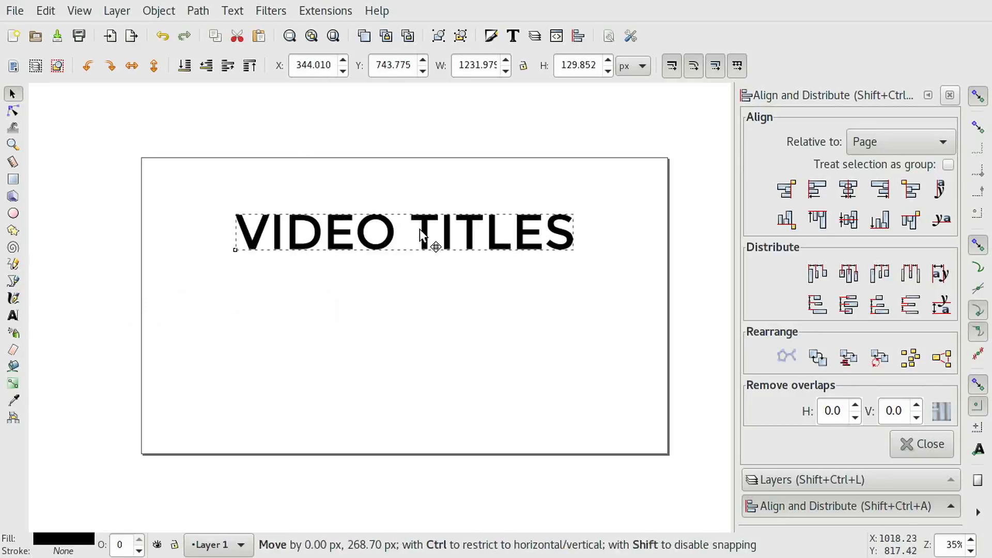
pyautogui.moveTo(420, 229); pyautogui.dragTo(417, 392)
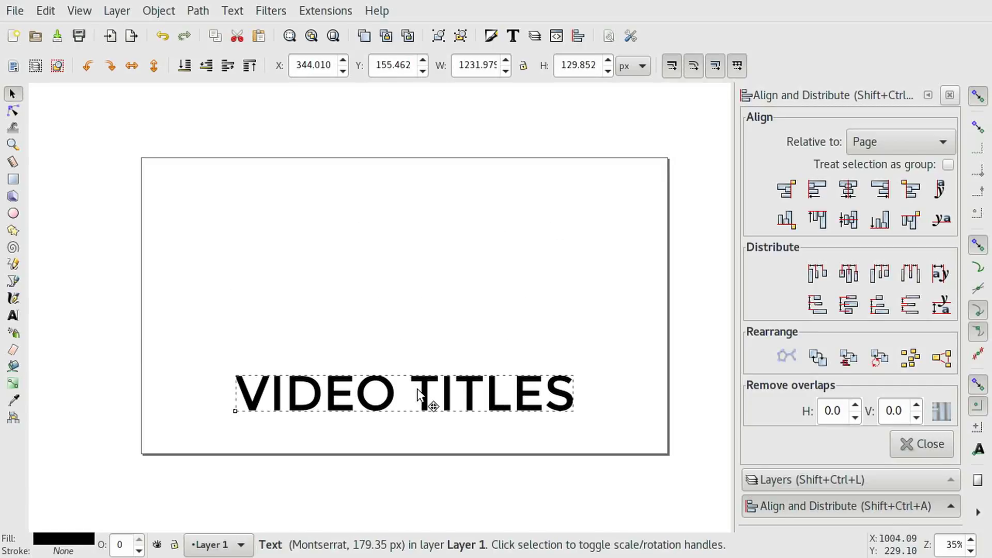
pyautogui.rightClick(584, 285)
pyautogui.click(565, 269)
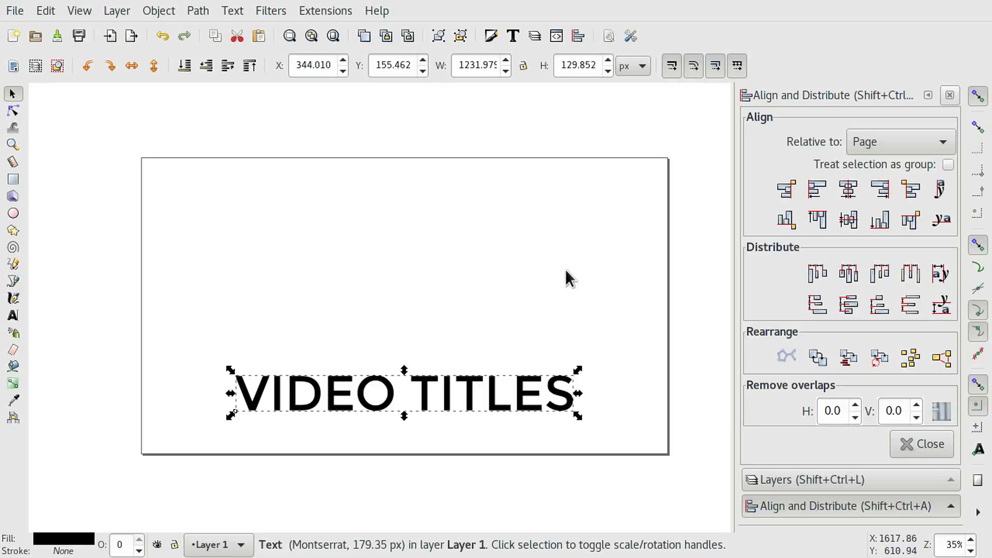
pyautogui.click(517, 299)
pyautogui.moveTo(438, 380); pyautogui.dragTo(439, 383)
pyautogui.hotkey('ctrl', 'z')
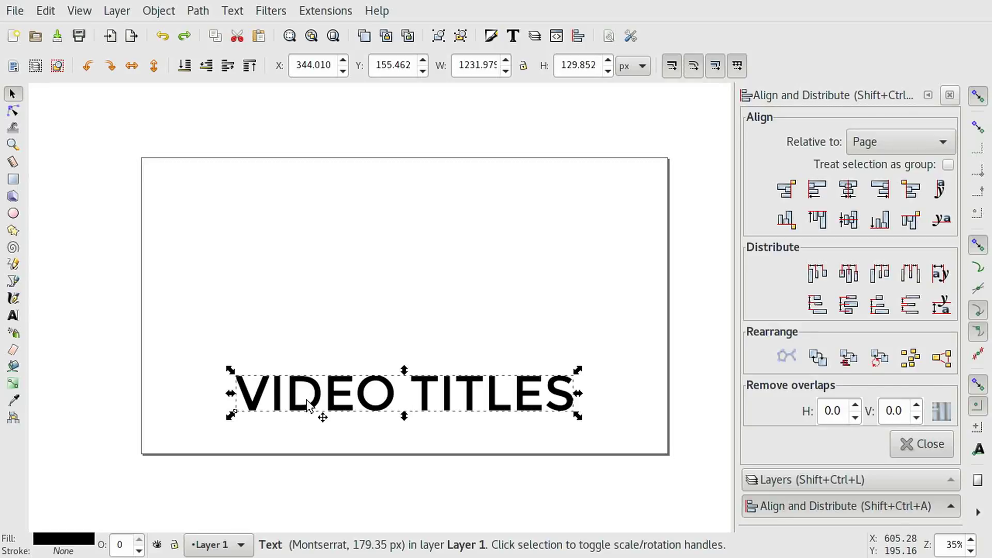
# Draw a rectangle covering the page and set its fill to dark grey 1e1e1e.
pyautogui.click(18, 176)
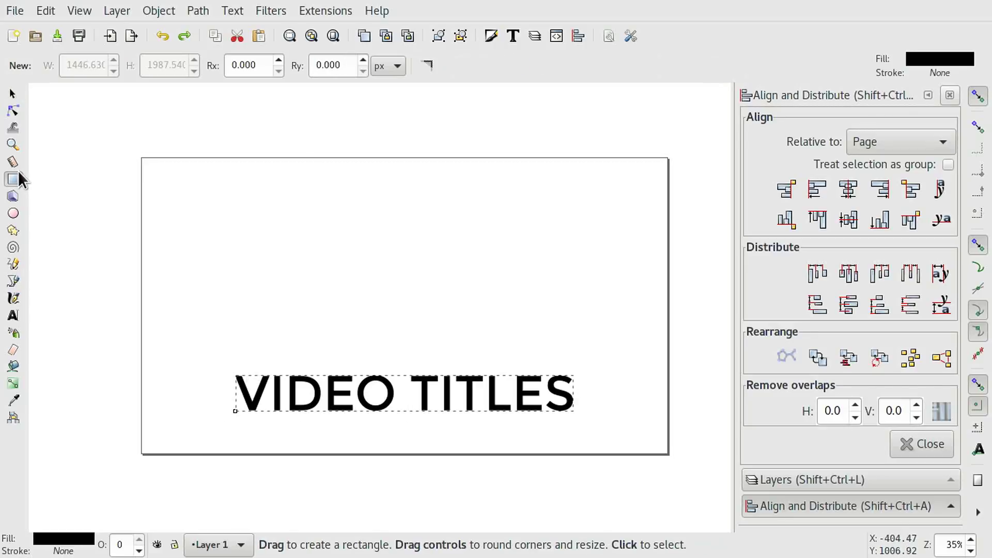
pyautogui.moveTo(109, 114)
pyautogui.mouseDown()
pyautogui.moveTo(686, 507)
pyautogui.moveTo(702, 507)
pyautogui.mouseUp()
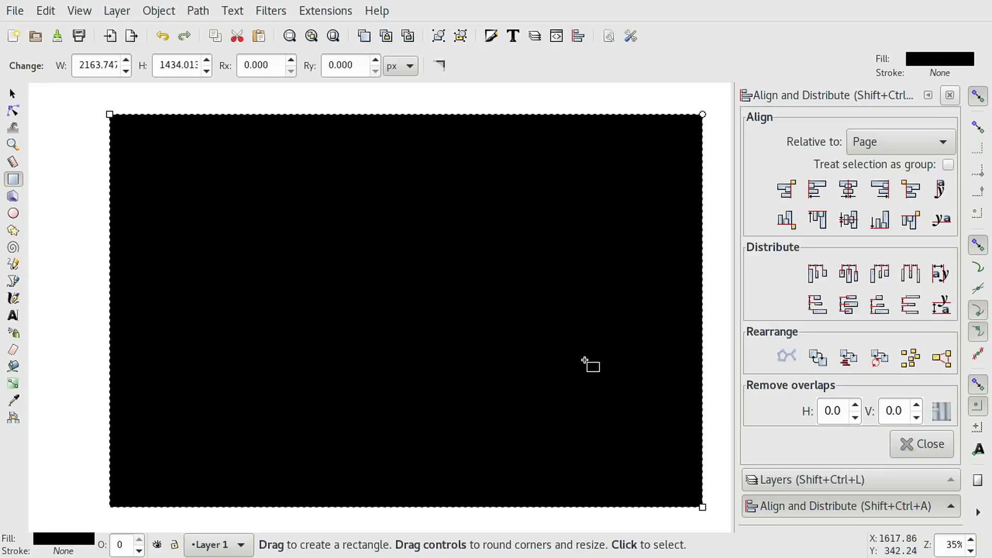
pyautogui.click(159, 11)
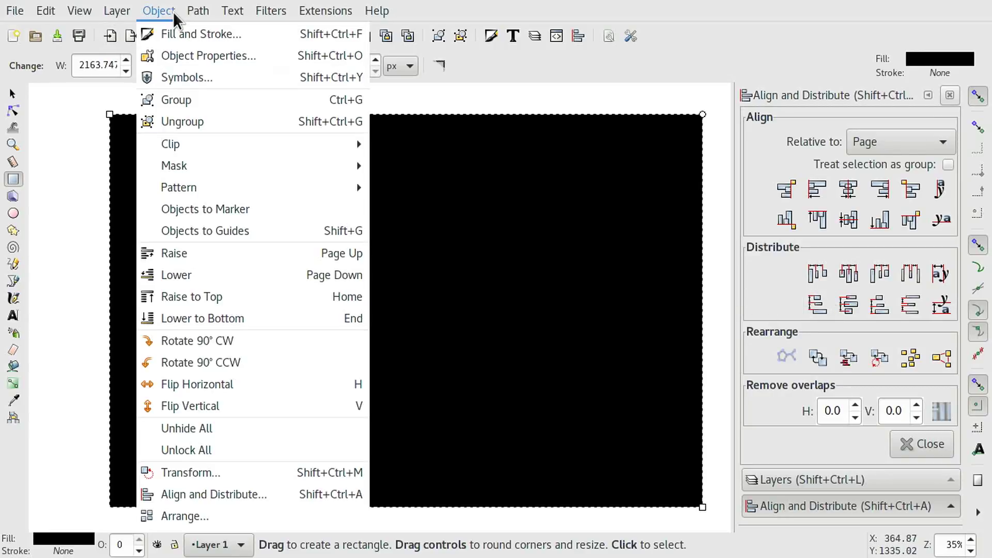
pyautogui.click(180, 40)
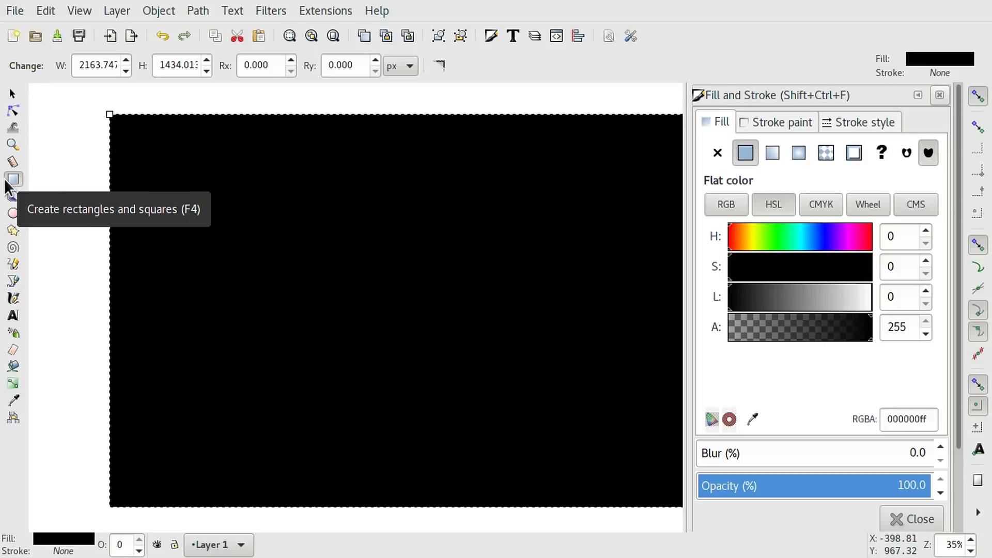
pyautogui.click(785, 295)
pyautogui.click(745, 298)
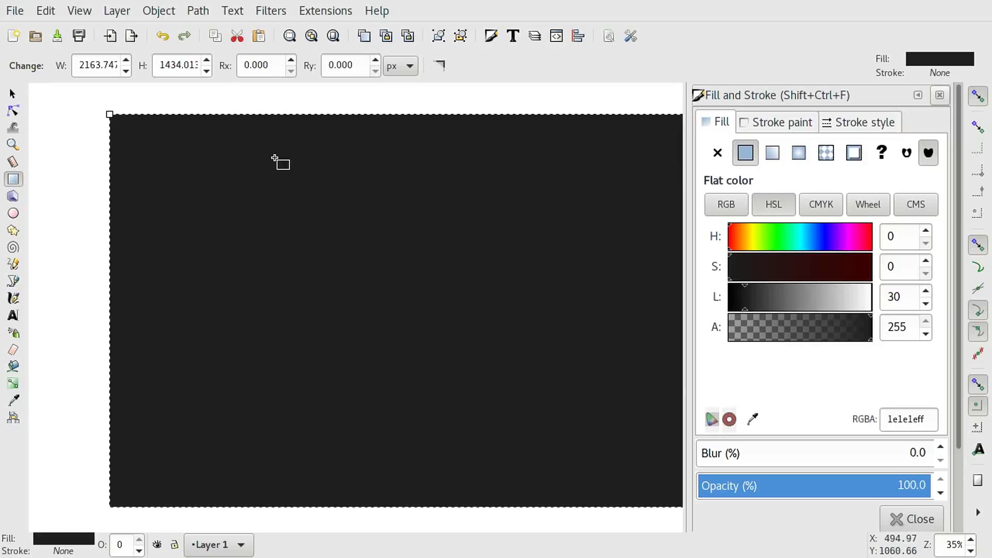
# Lower the dark rectangle one step with Object > Lower so the text shows in front.
pyautogui.click(12, 94)
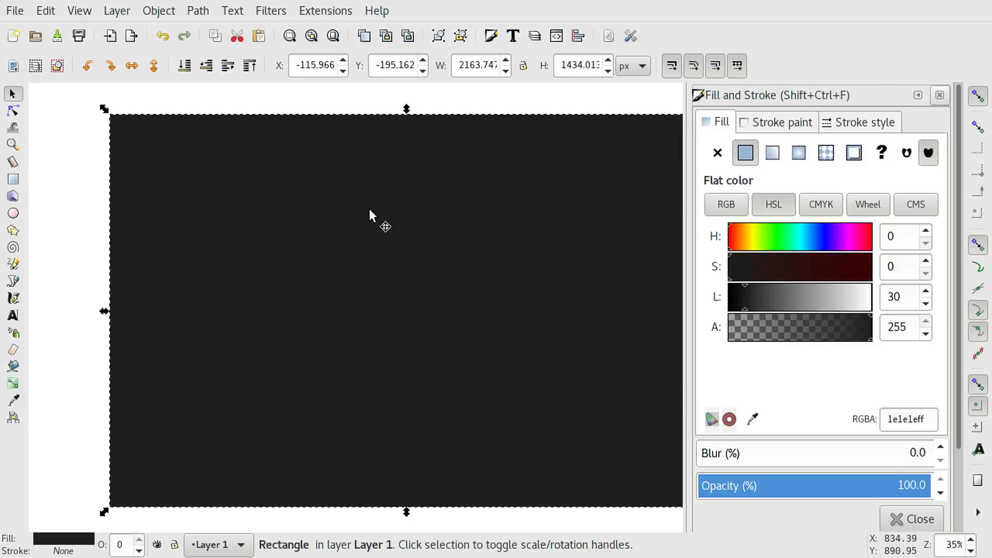
pyautogui.click(188, 8)
pyautogui.click(184, 5)
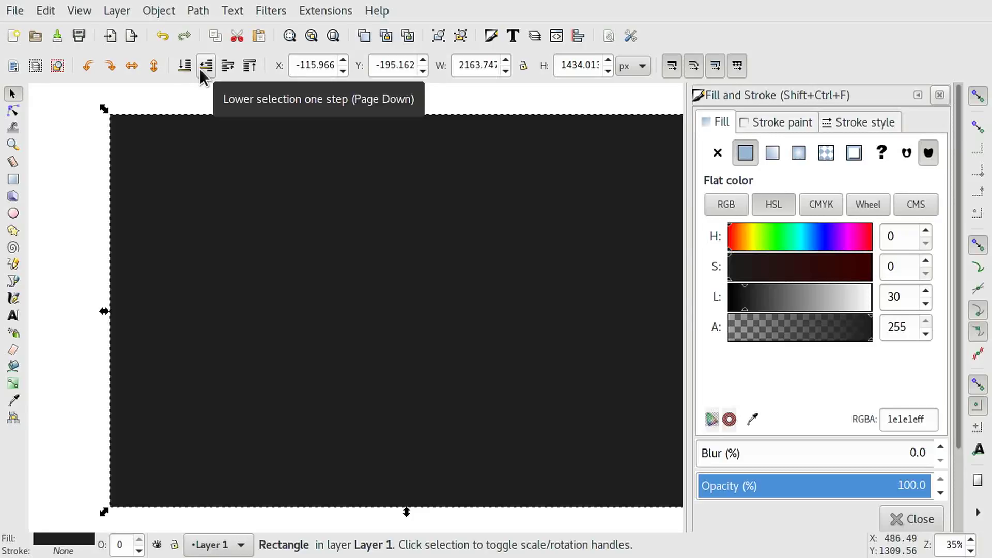
pyautogui.click(150, 13)
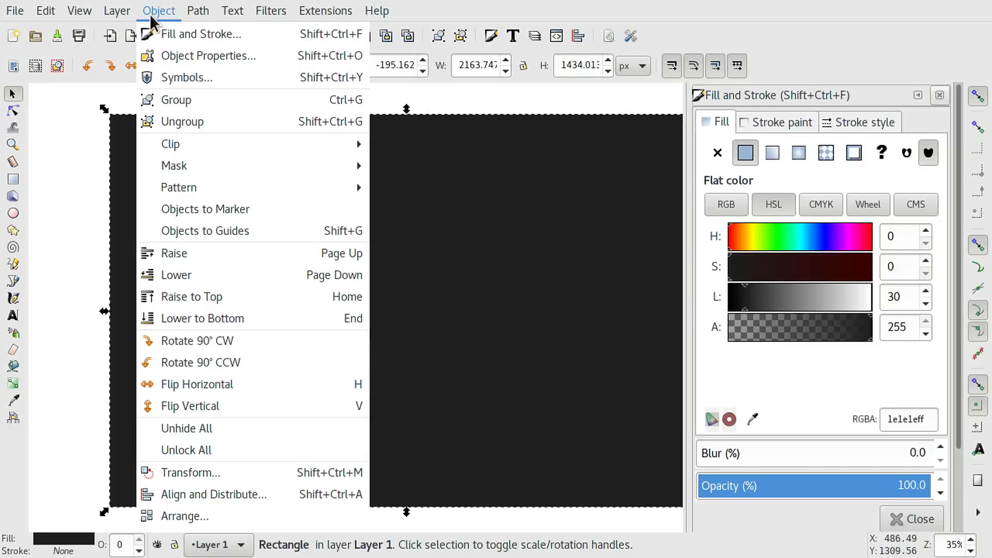
pyautogui.click(227, 272)
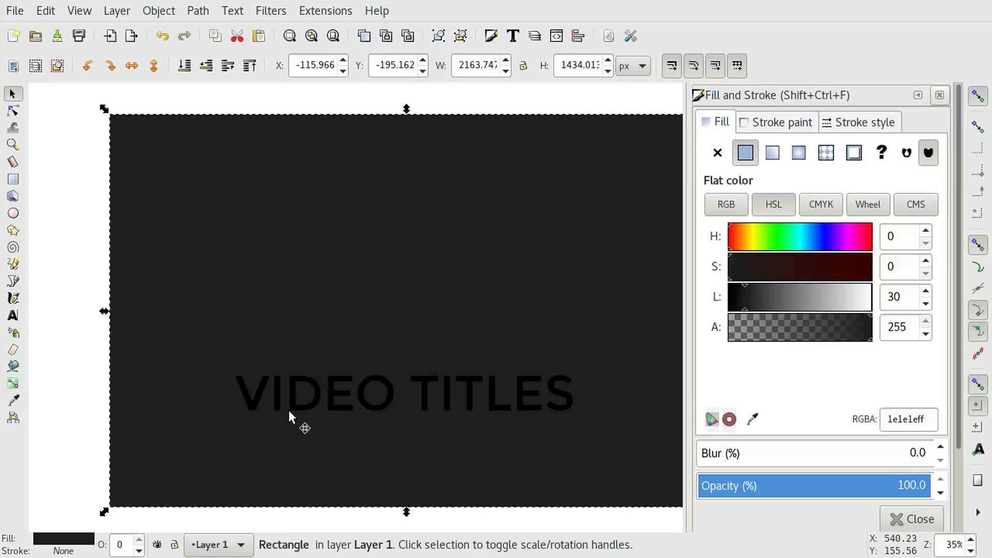
# Make the VIDEO TITLES text fill white (ffffff) with the lightness slider.
pyautogui.click(332, 407)
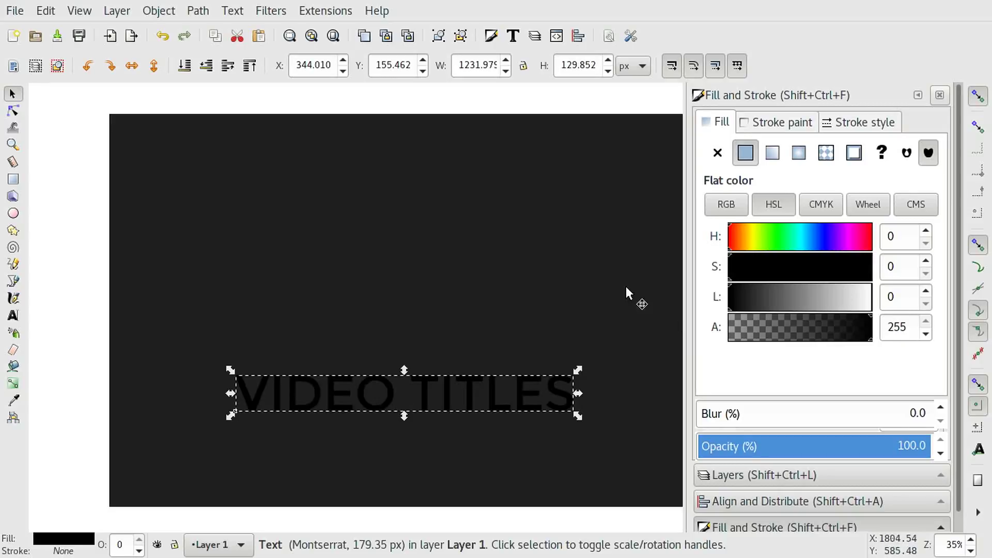
pyautogui.moveTo(799, 297); pyautogui.dragTo(925, 309)
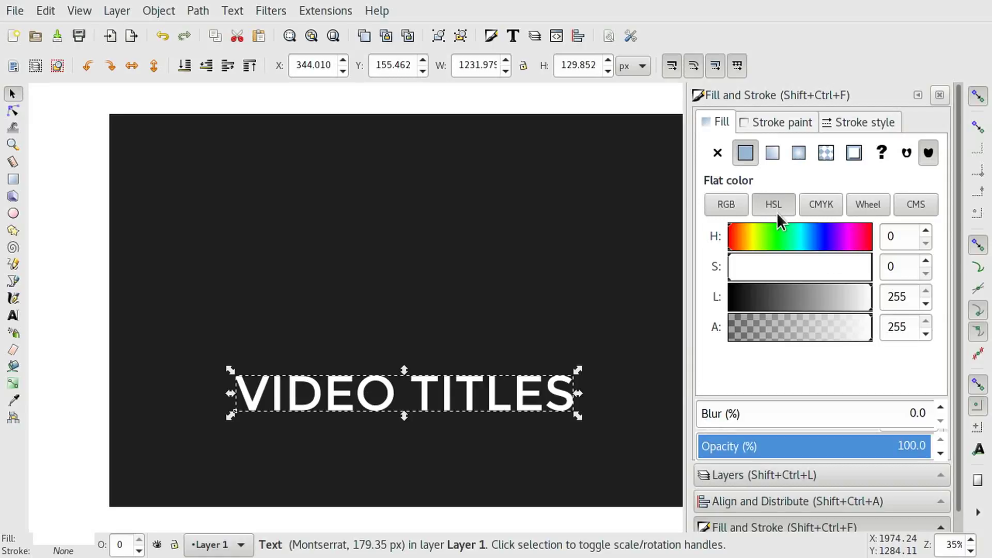
pyautogui.moveTo(802, 306); pyautogui.dragTo(900, 301)
pyautogui.click(732, 197)
pyautogui.click(727, 205)
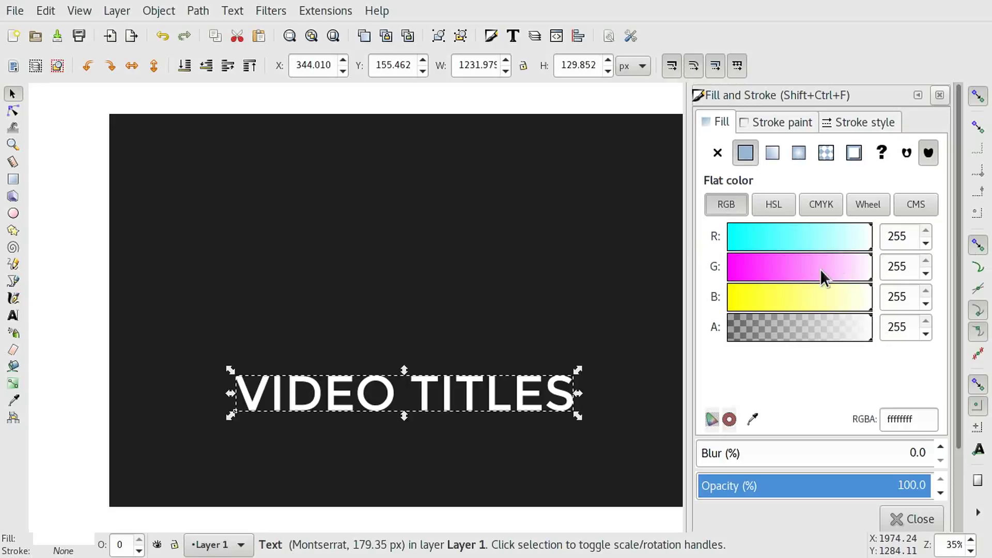
pyautogui.click(773, 202)
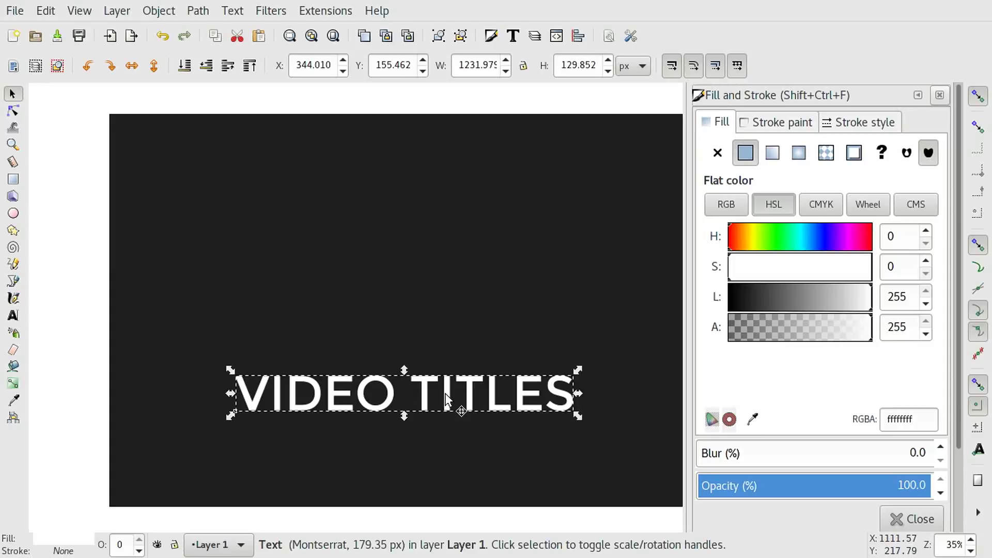
# Change the background rectangle to mid grey 888888, then reselect the white text.
pyautogui.click(446, 262)
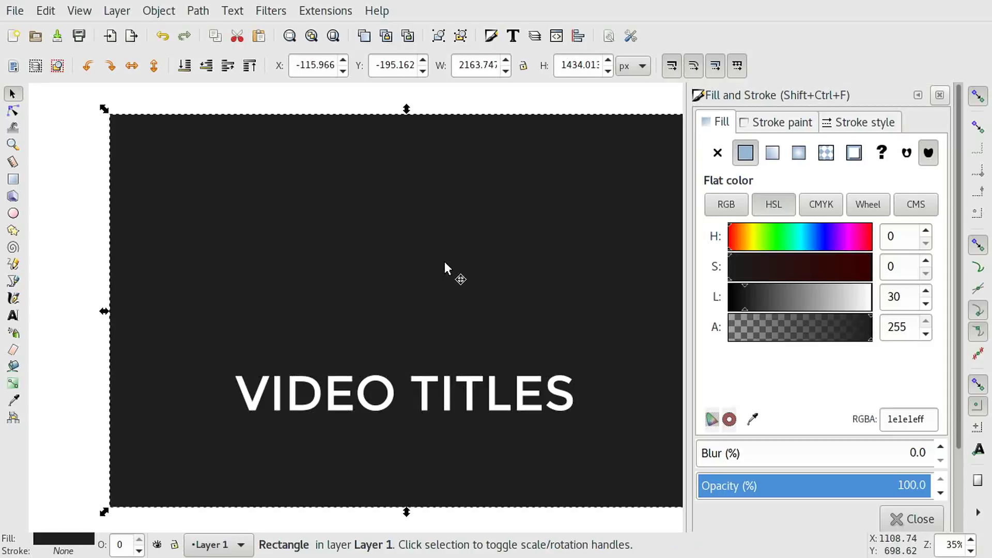
pyautogui.moveTo(752, 305)
pyautogui.mouseDown()
pyautogui.moveTo(850, 303)
pyautogui.moveTo(581, 299)
pyautogui.mouseUp()
pyautogui.click(427, 392)
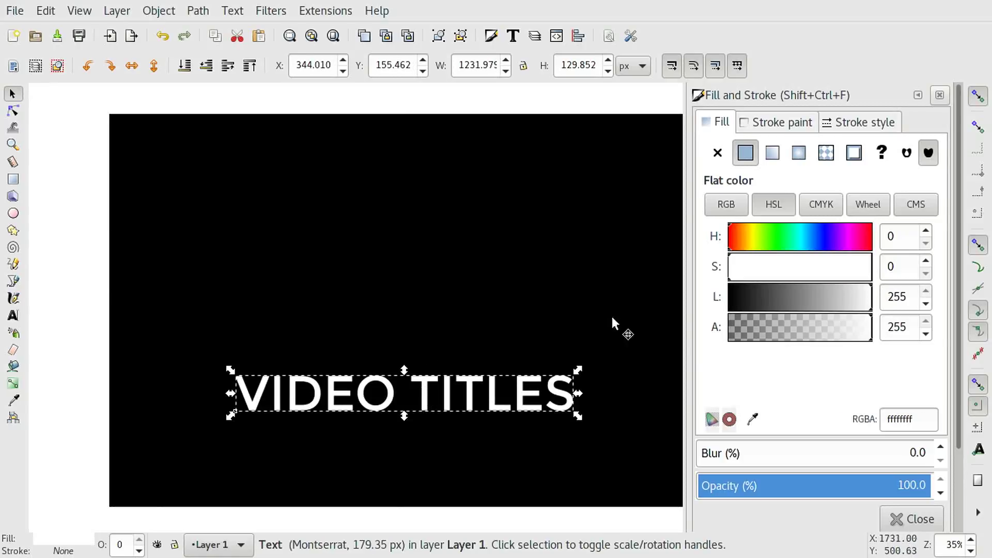
pyautogui.click(611, 314)
pyautogui.moveTo(790, 304); pyautogui.dragTo(804, 303)
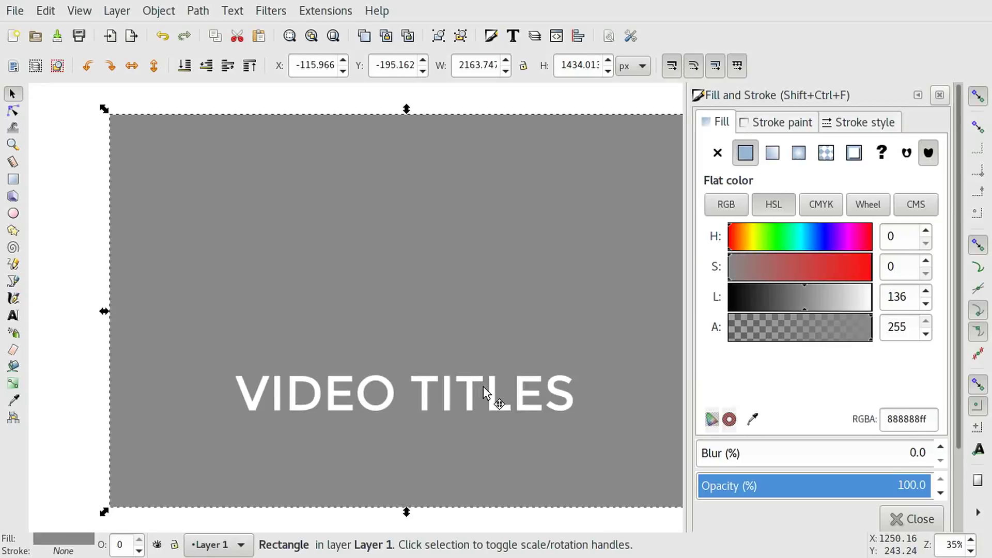
pyautogui.click(486, 393)
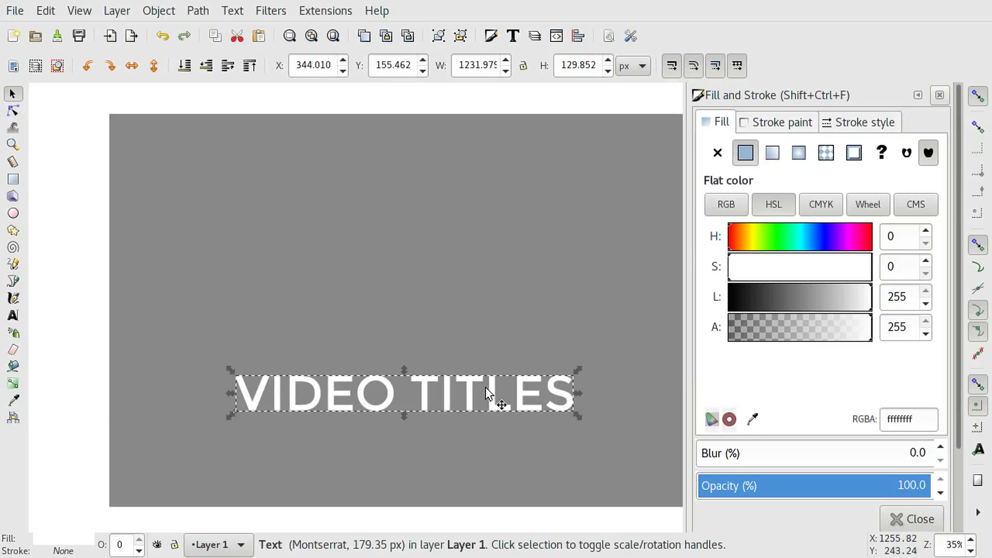
# Duplicate the VIDEO TITLES text and give the copy a flat black stroke.
pyautogui.click(60, 14)
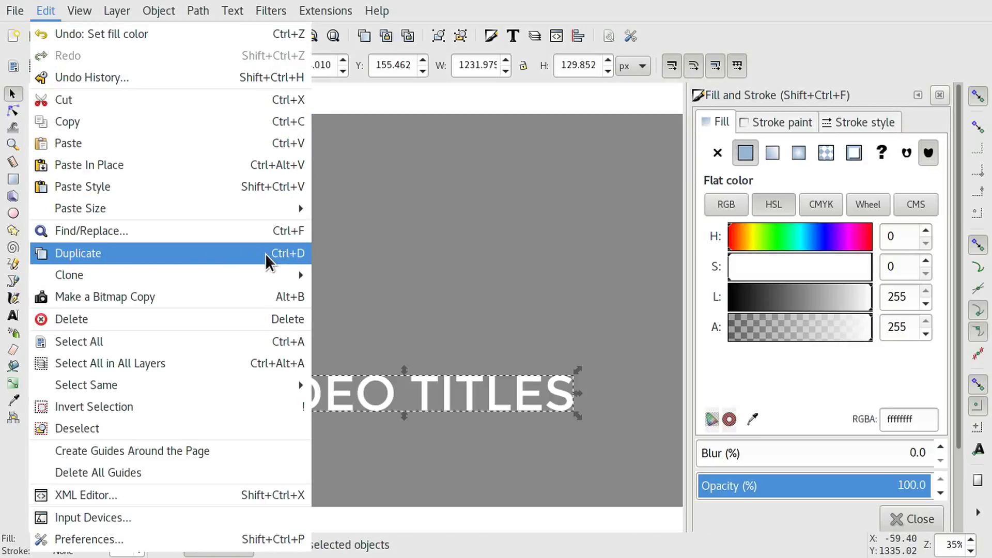
pyautogui.click(285, 259)
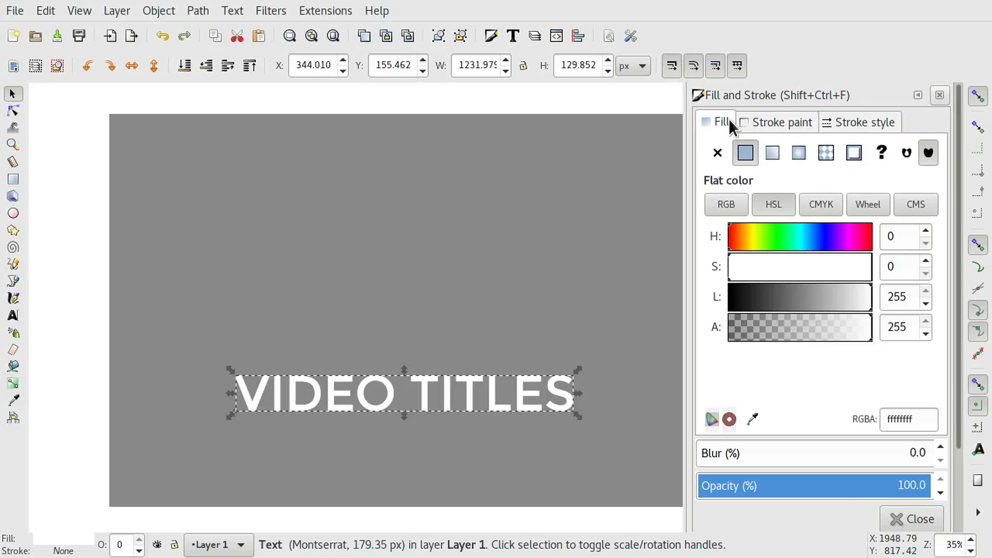
pyautogui.click(781, 122)
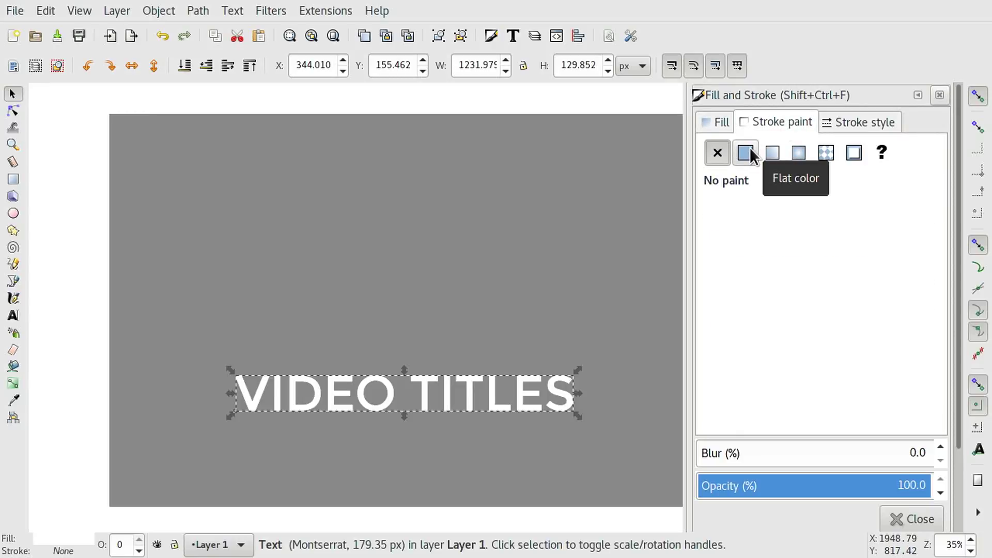
pyautogui.click(749, 147)
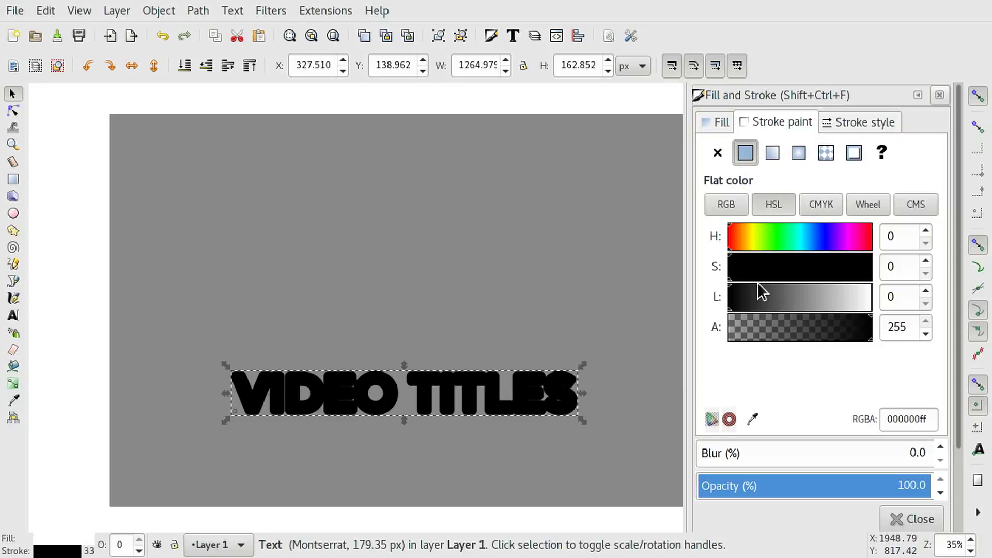
# Reduce the copy's stroke width from 33 to 25 px in Stroke style.
pyautogui.click(854, 128)
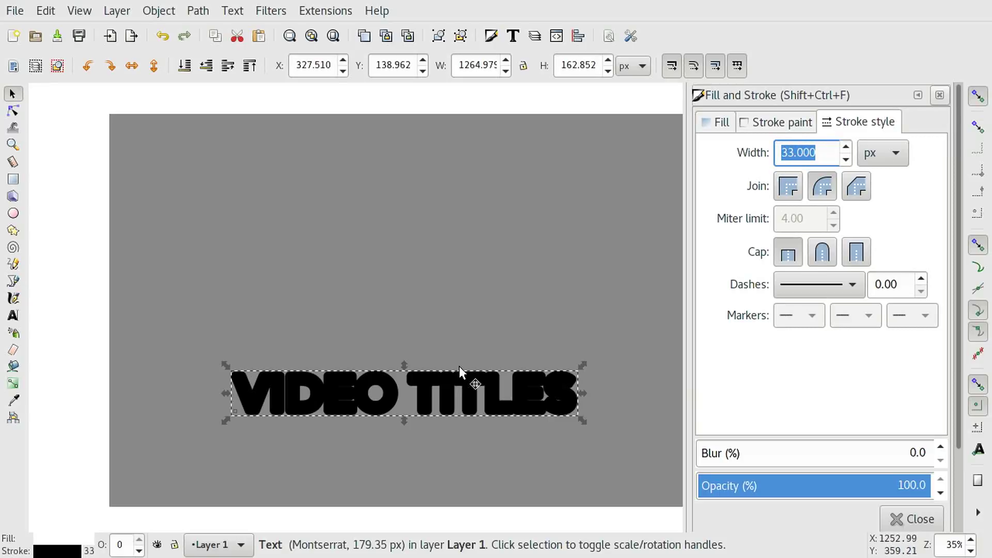
pyautogui.click(811, 153)
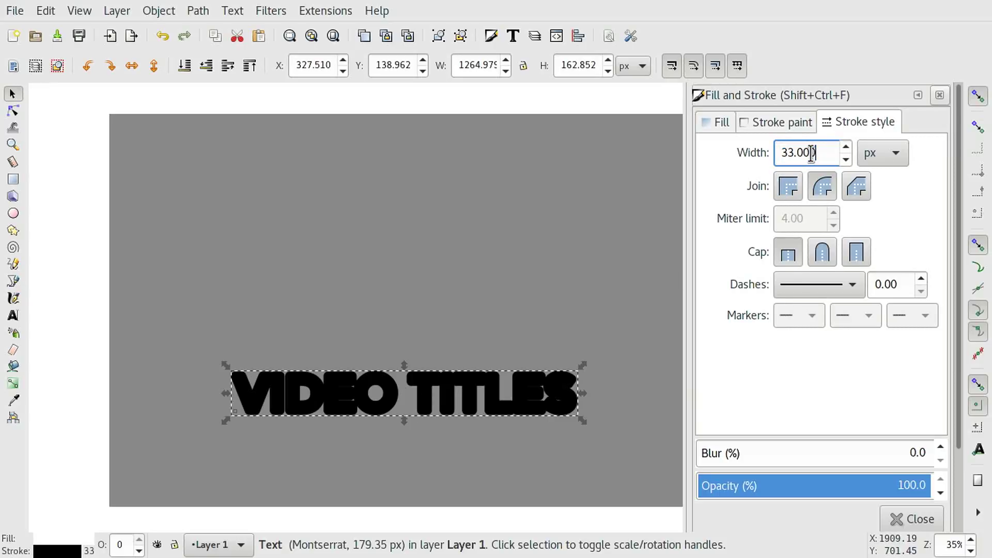
pyautogui.moveTo(815, 153); pyautogui.dragTo(781, 153)
pyautogui.write('25')
pyautogui.press('Return')
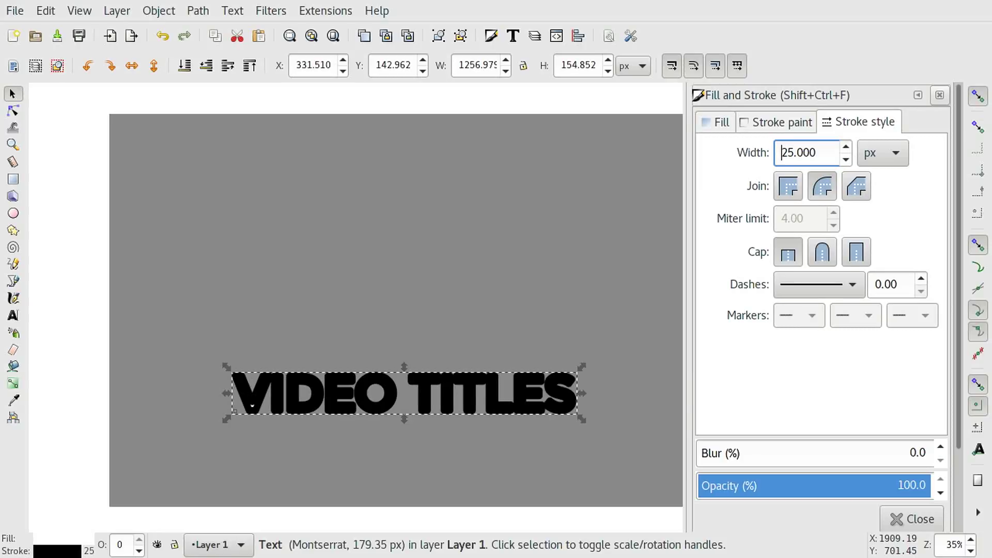
pyautogui.click(526, 375)
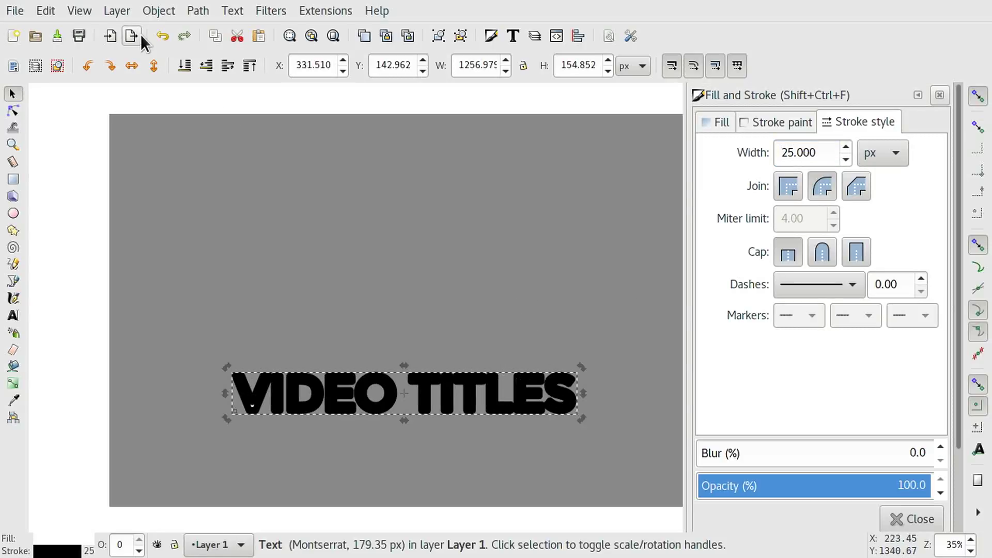
# Lower the outlined copy behind the white text and group both texts together.
pyautogui.click(126, 11)
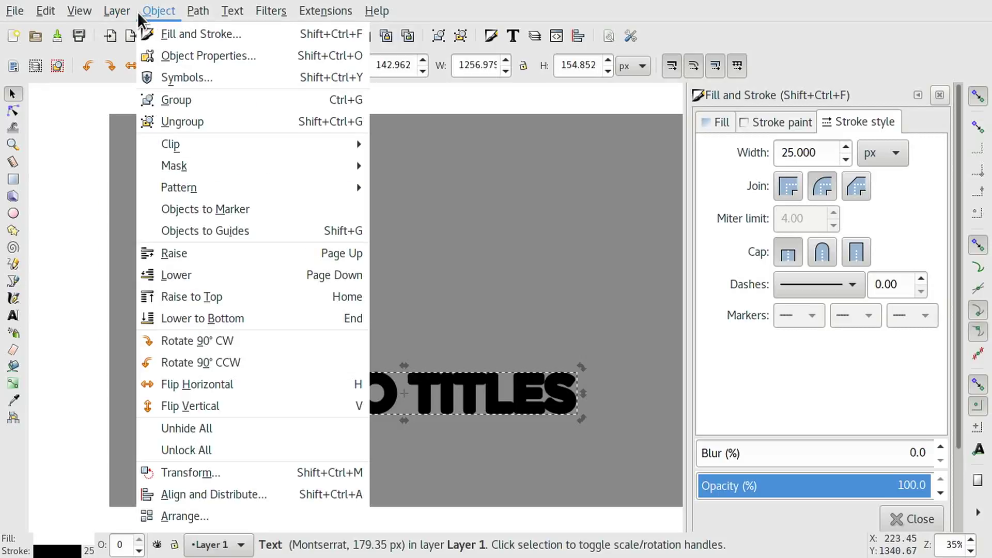
pyautogui.click(175, 275)
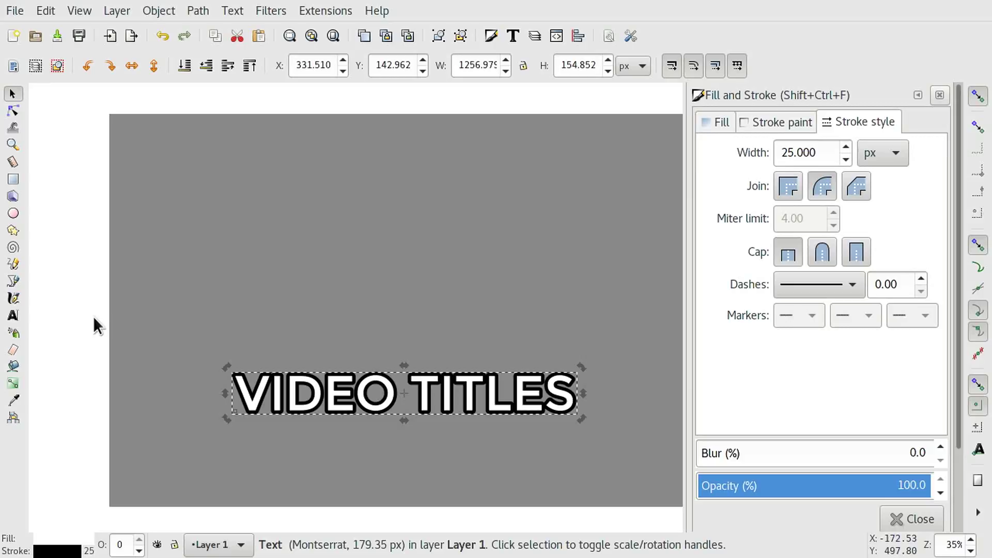
pyautogui.moveTo(80, 309); pyautogui.dragTo(669, 453)
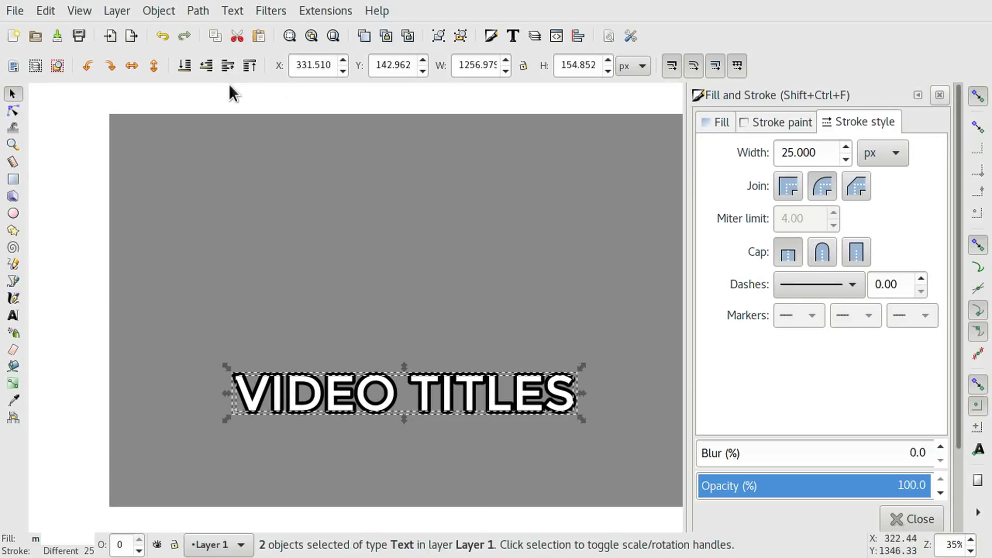
pyautogui.click(149, 15)
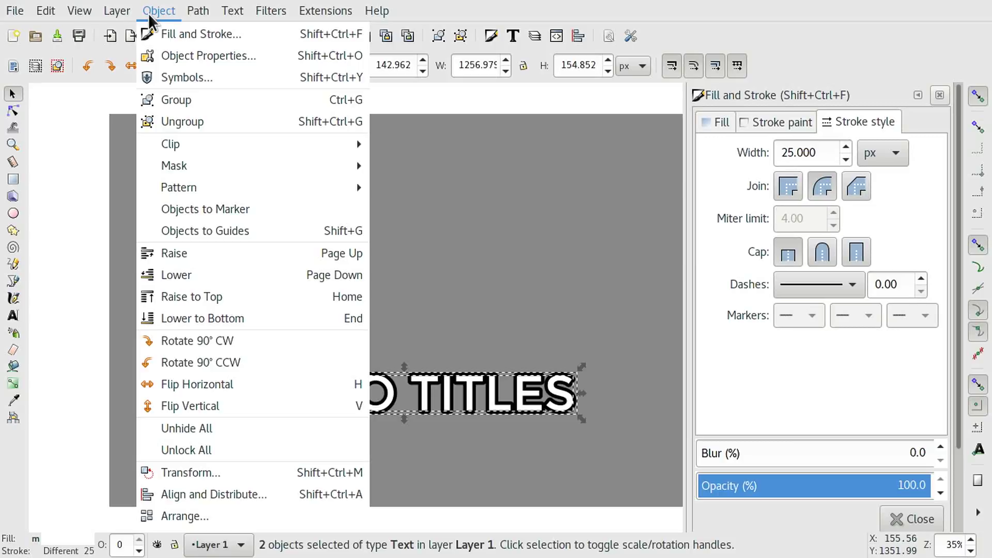
pyautogui.click(187, 100)
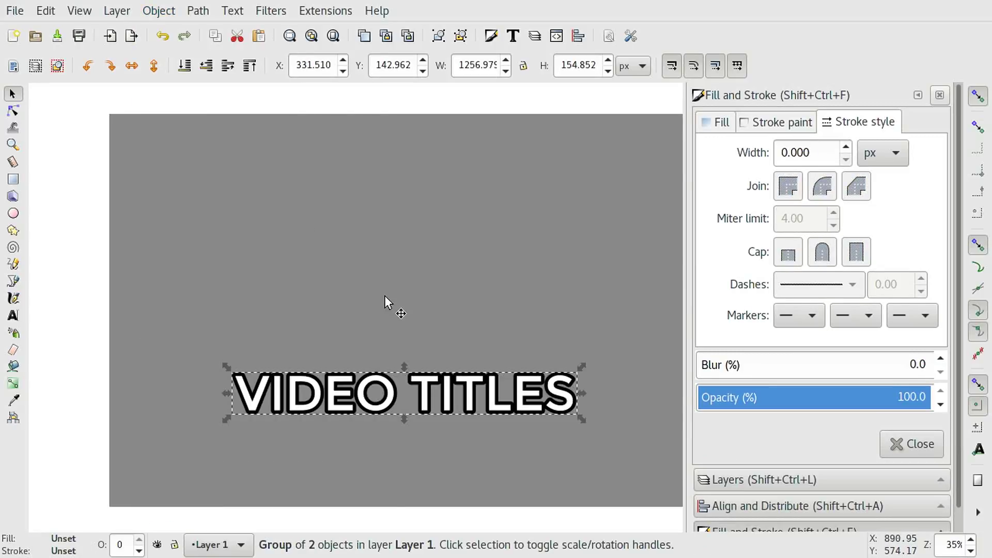
# Try moving the title group higher, undo it, and select the grey background rectangle.
pyautogui.moveTo(462, 395); pyautogui.dragTo(480, 326)
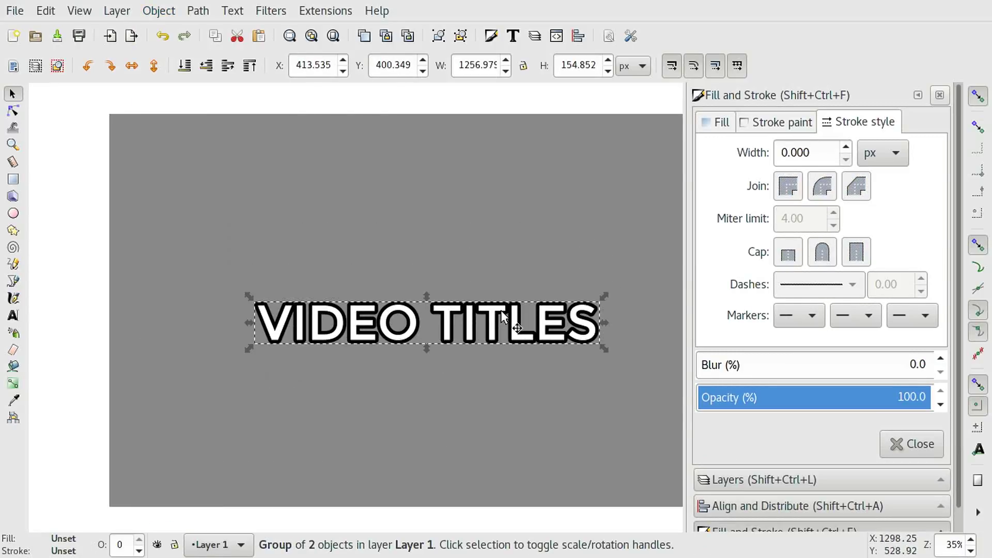
pyautogui.hotkey('ctrl', 'z')
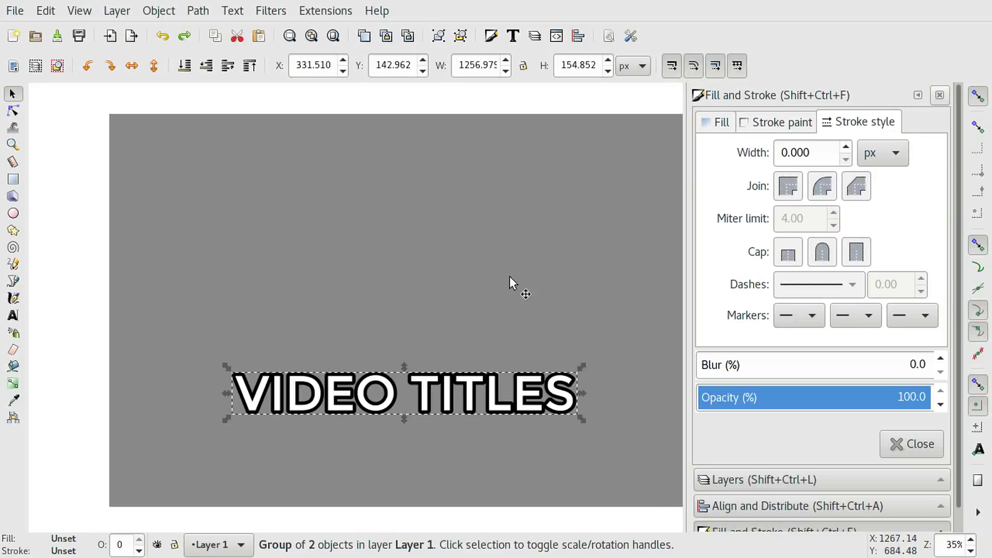
pyautogui.click(561, 263)
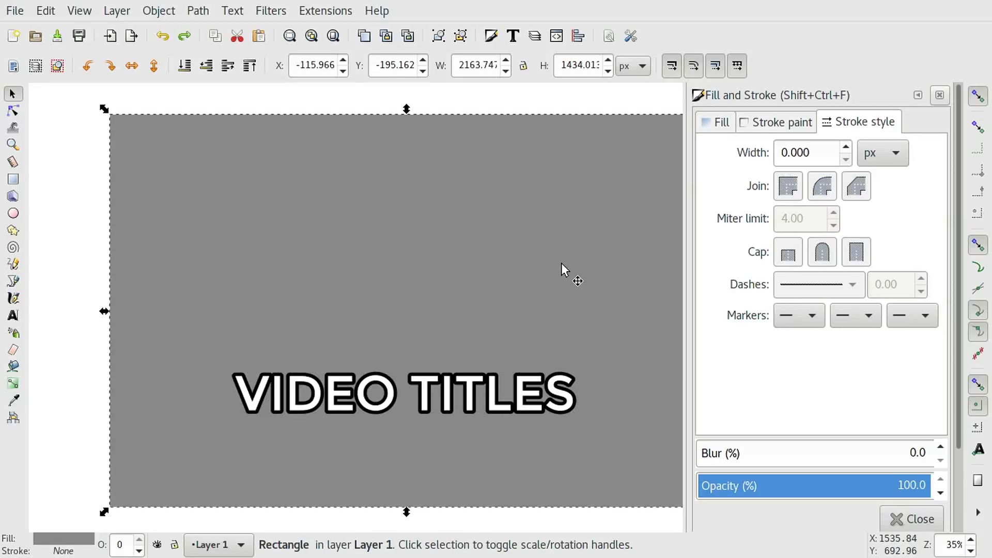
# Delete the grey background rectangle behind the outlined VIDEO TITLES group.
pyautogui.press('Delete')
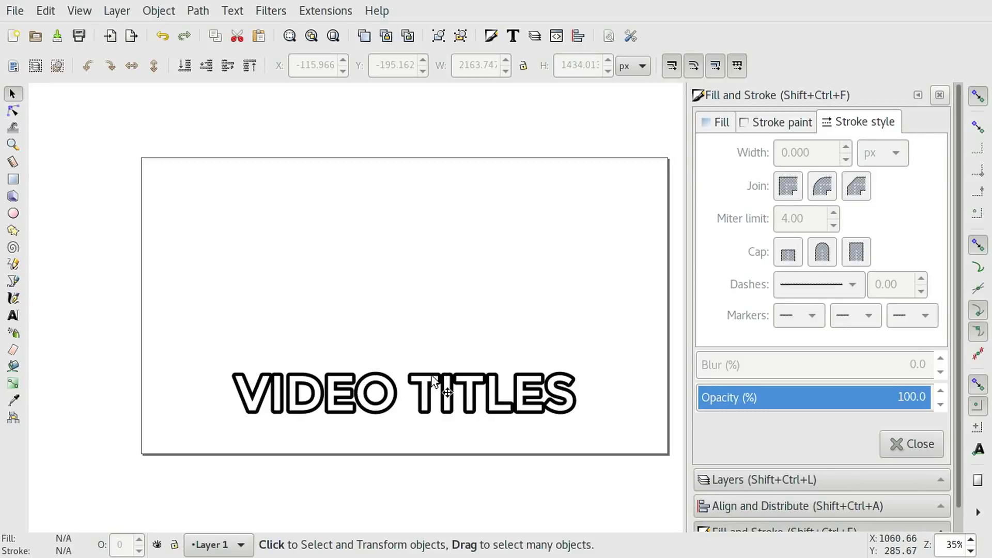
# Edit the fill text so it begins with NICE, correcting the mistyped letters.
pyautogui.press('t')
pyautogui.click(391, 405)
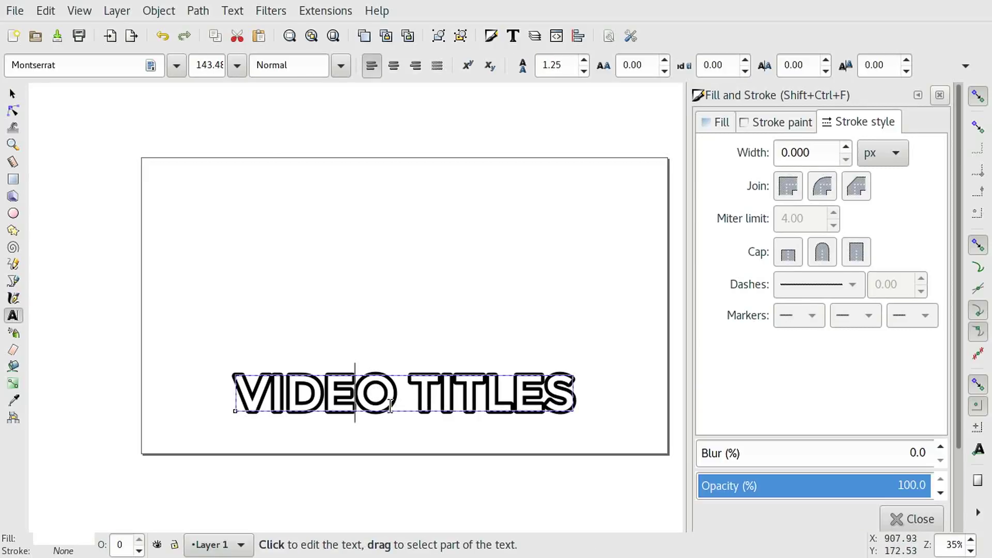
pyautogui.click(390, 405)
pyautogui.press('Home')
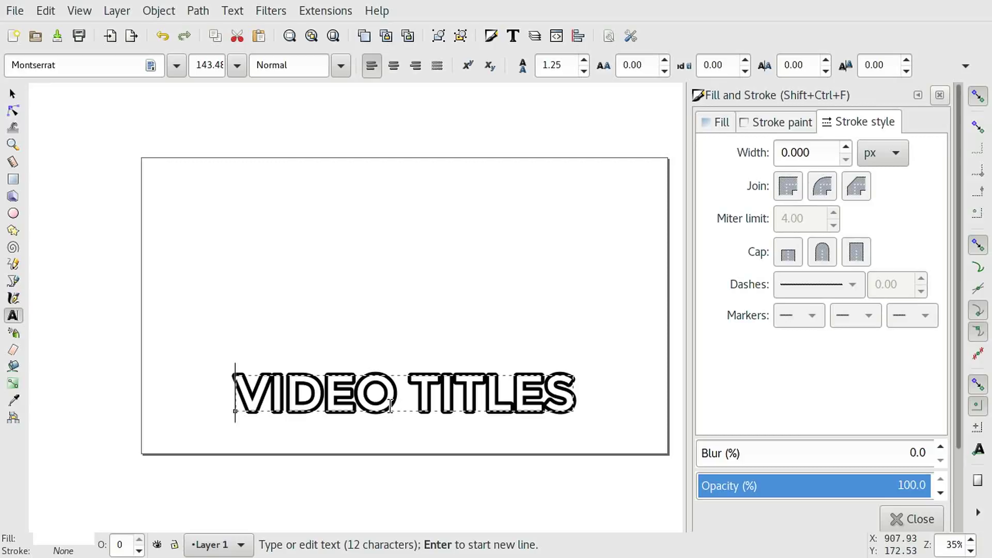
pyautogui.write('THE')
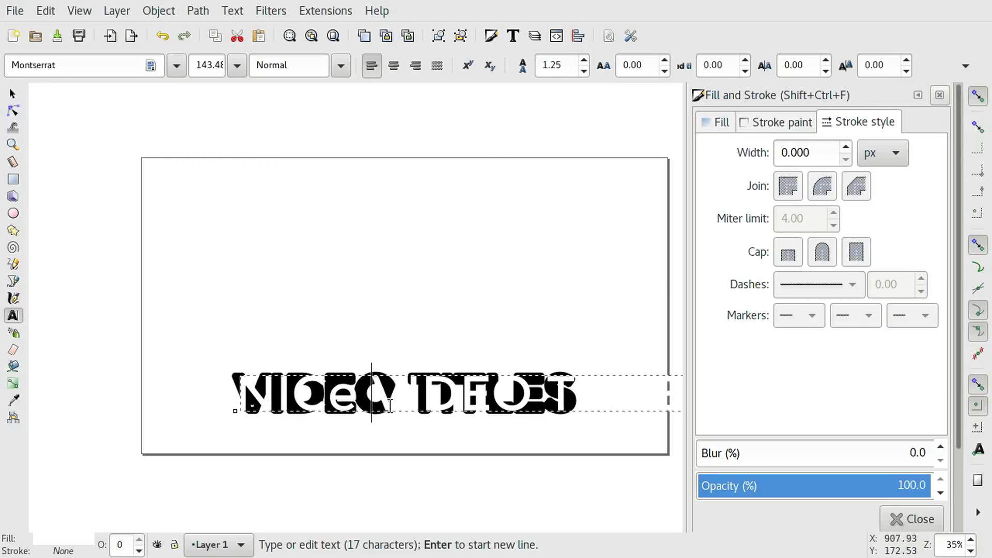
pyautogui.moveTo(235, 406); pyautogui.dragTo(343, 406)
pyautogui.write('A')
pyautogui.click(356, 410)
pyautogui.press('BackSpace')
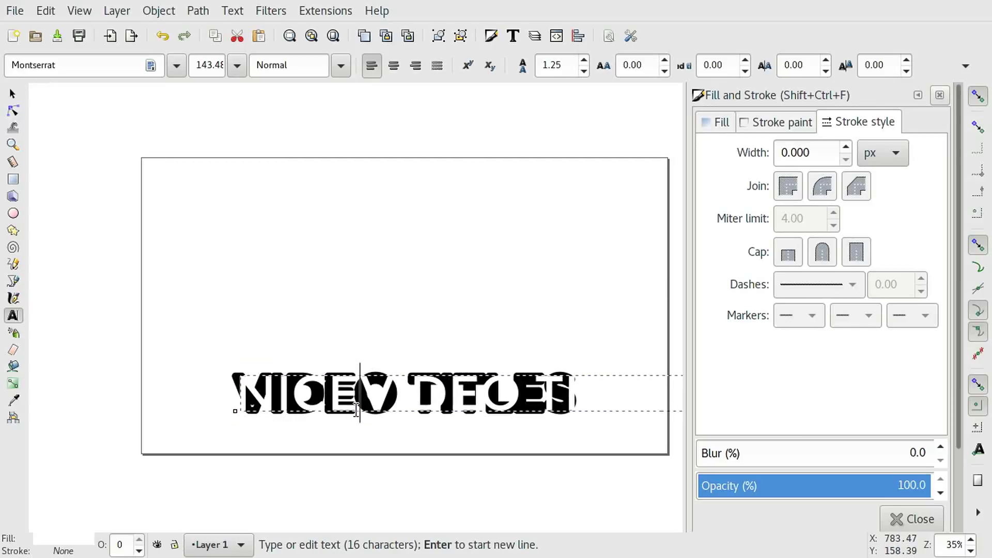
pyautogui.write('E')
pyautogui.press('Escape')
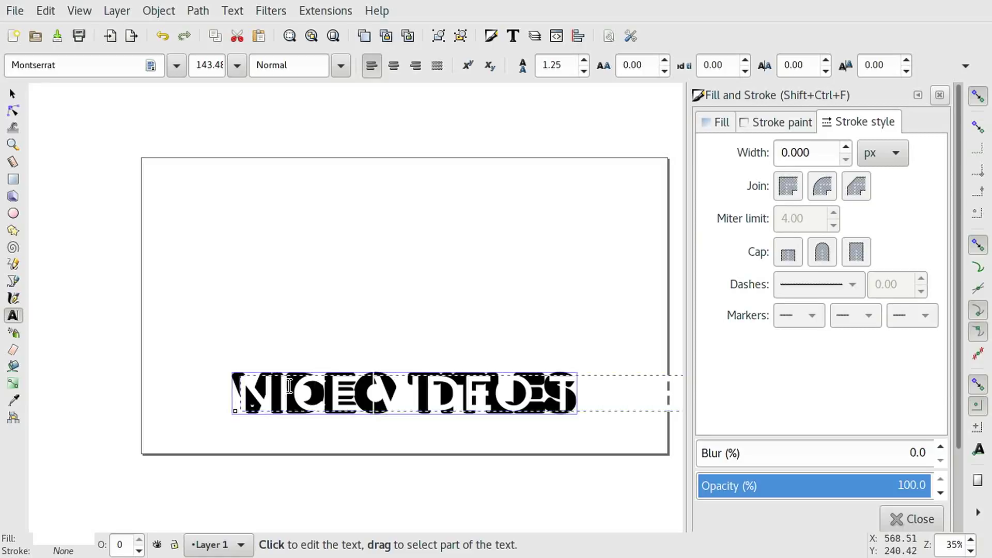
# Add NICE to the stroked outline copy of the title as well, then deselect.
pyautogui.hotkey('ctrl', 'shift', 'v')
pyautogui.click(234, 379)
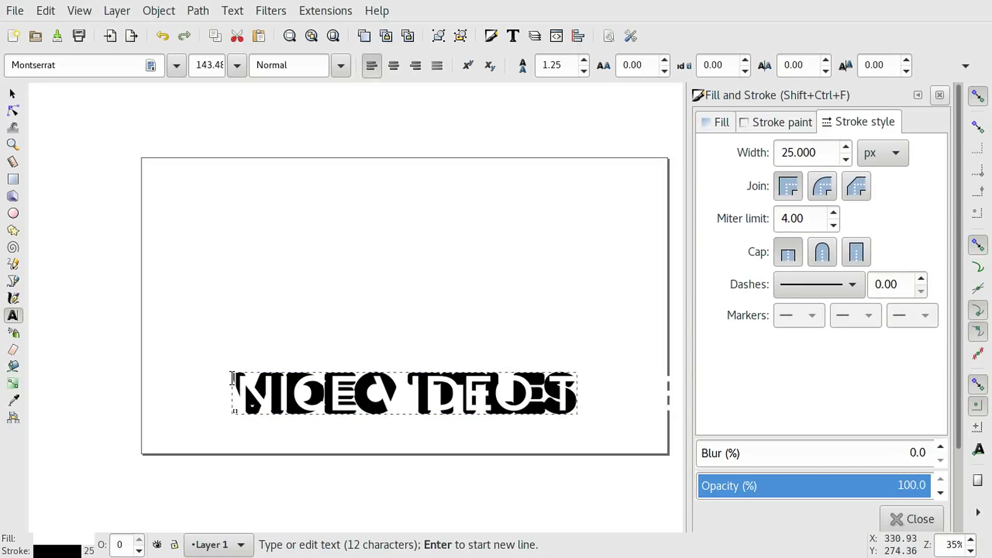
pyautogui.press('Escape')
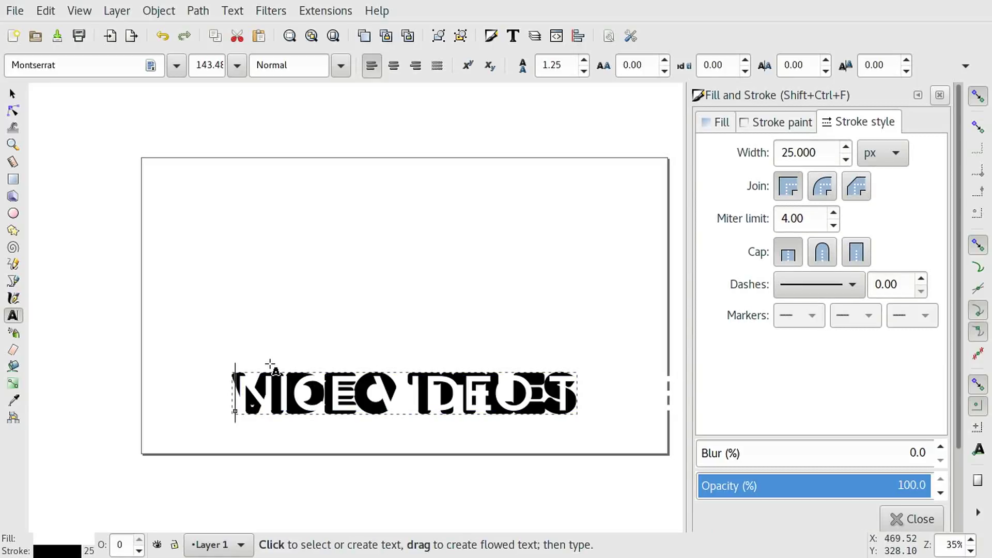
pyautogui.hotkey('ctrl', 'shift', 'z')
pyautogui.hotkey('ctrl', 'shift', 'z')
pyautogui.hotkey('ctrl', 'shift', 'z')
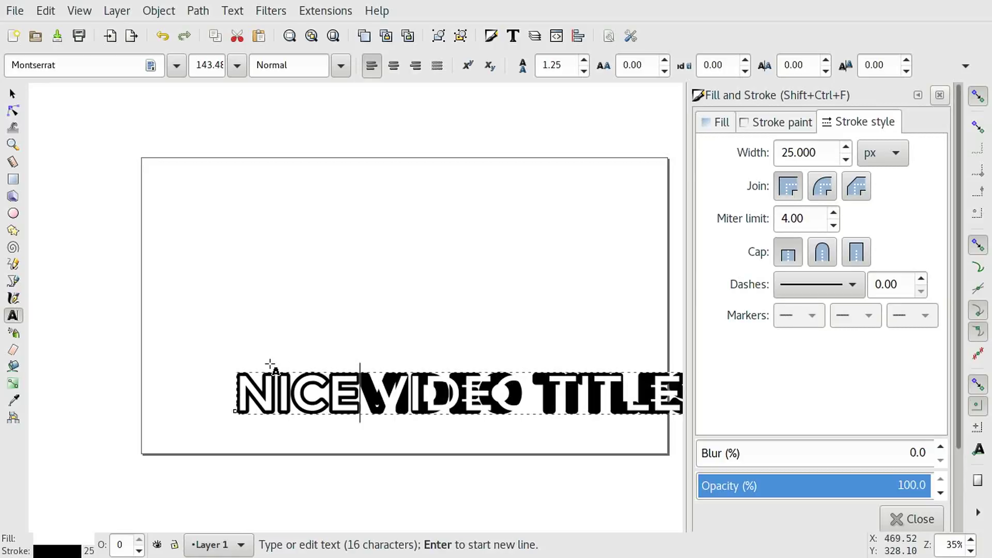
pyautogui.press('F1')
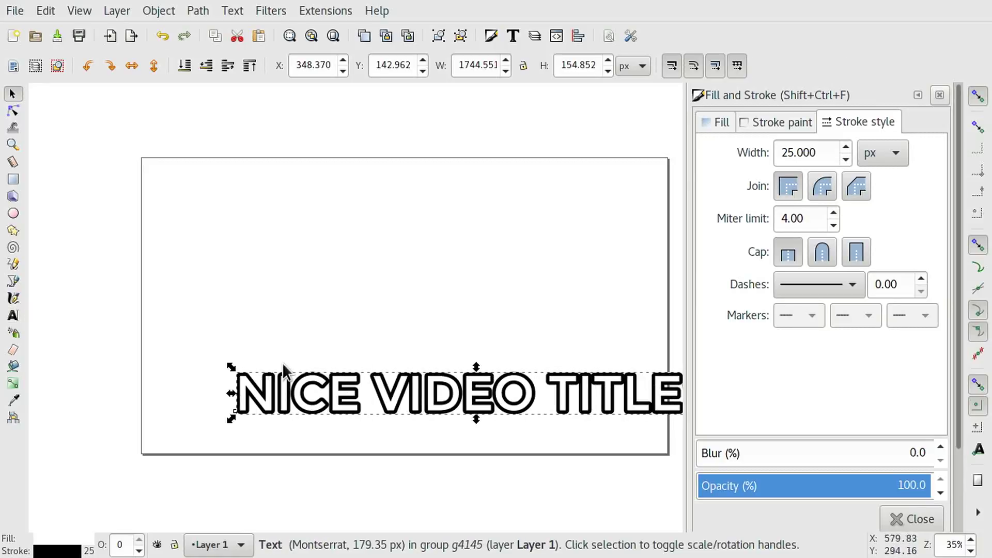
pyautogui.press('Escape')
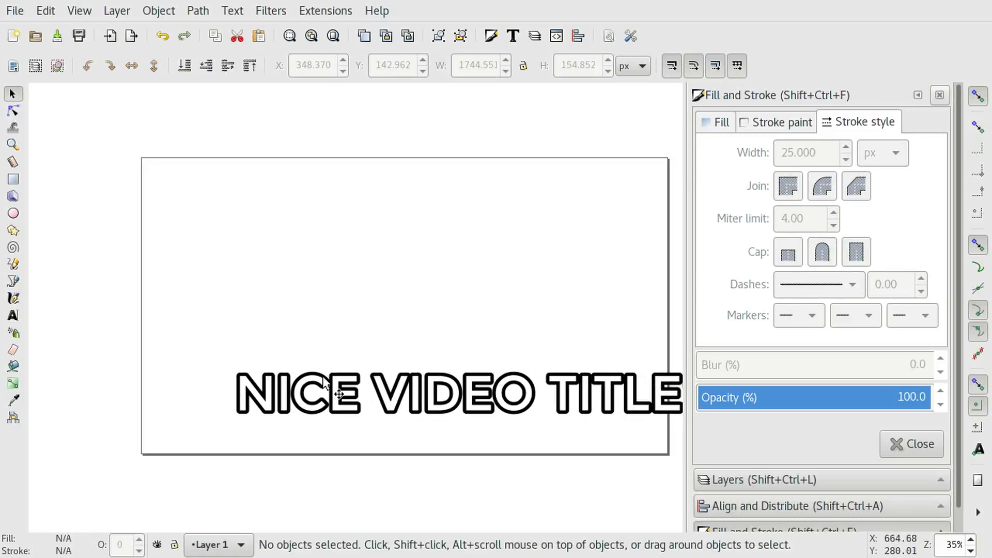
# Centre the title group horizontally on the page and scale it down to about 1171 × 104 px.
pyautogui.click(365, 393)
pyautogui.moveTo(419, 394); pyautogui.dragTo(310, 377)
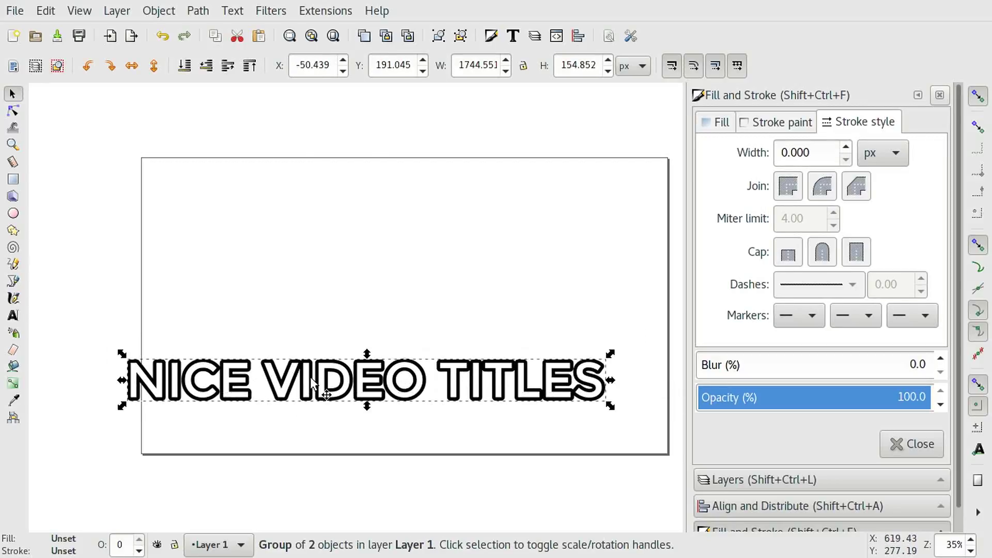
pyautogui.hotkey('ctrl', 'z')
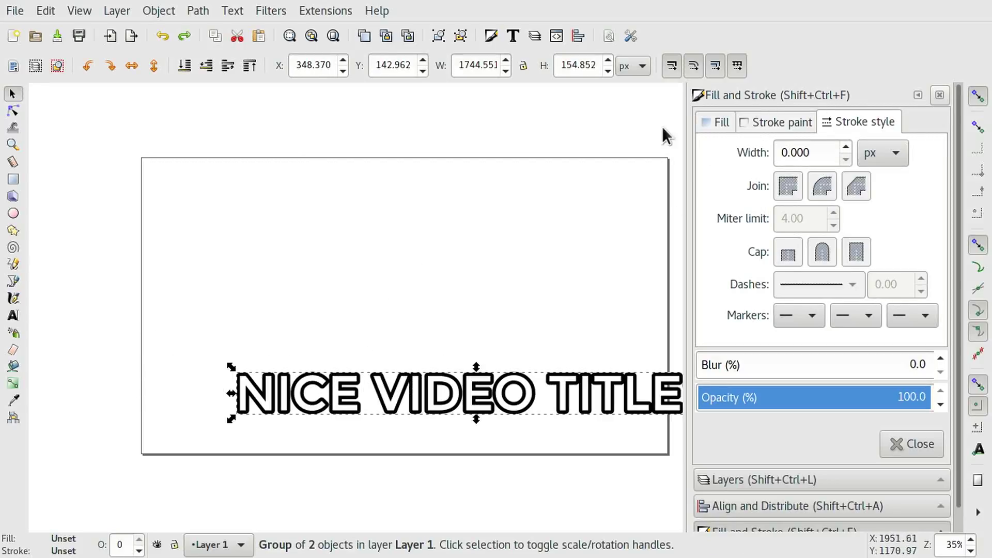
pyautogui.click(770, 508)
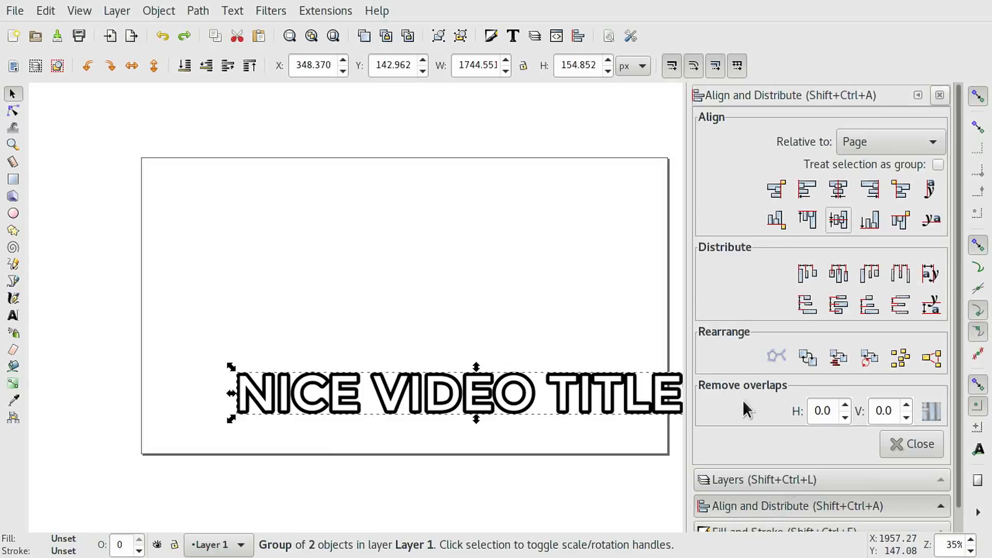
pyautogui.click(846, 186)
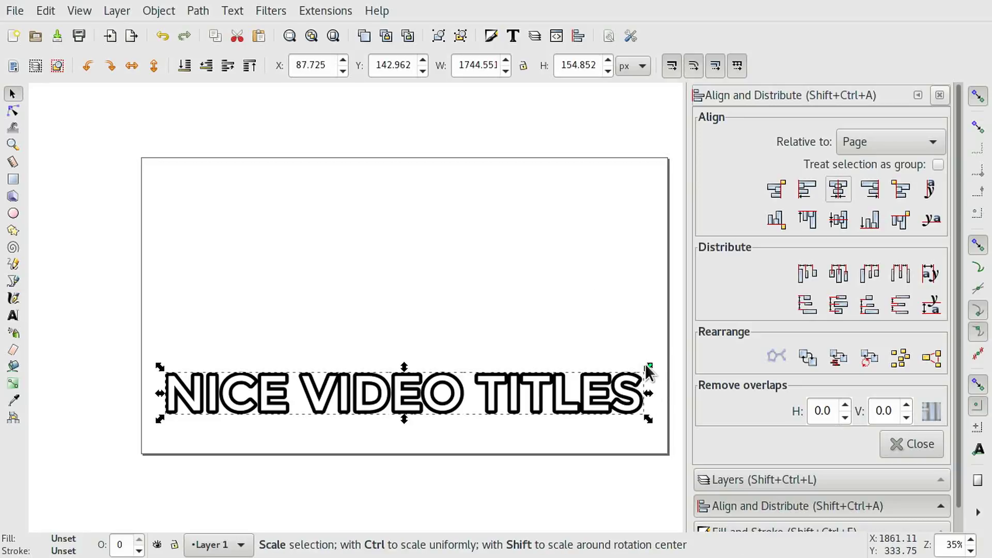
pyautogui.moveTo(647, 368); pyautogui.dragTo(607, 372)
pyautogui.click(571, 305)
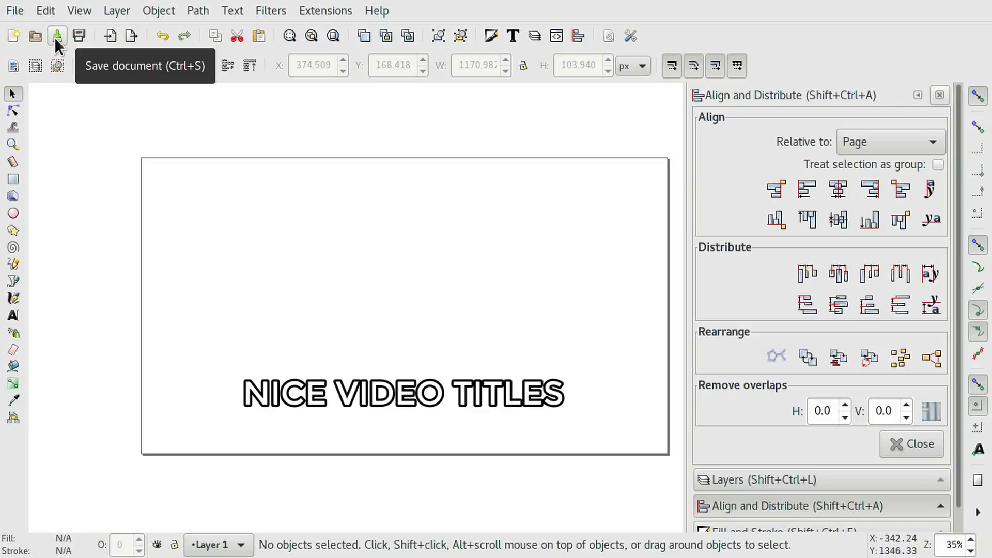
# Export the drawing as inktest/titles.png, a 1171 × 104 px PNG at 90 dpi.
pyautogui.click(18, 14)
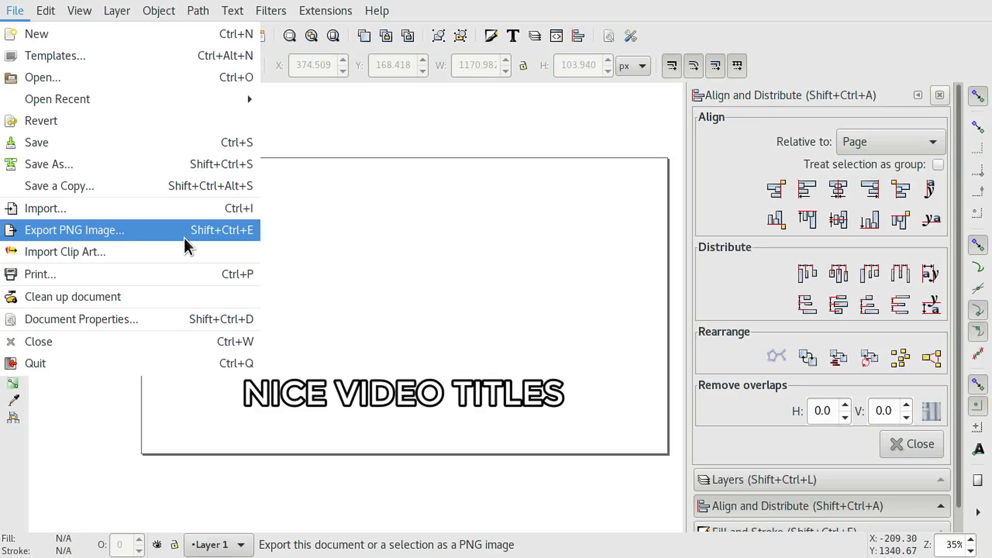
pyautogui.click(243, 234)
pyautogui.moveTo(821, 108)
pyautogui.mouseDown()
pyautogui.moveTo(639, 145)
pyautogui.moveTo(434, 101)
pyautogui.mouseUp()
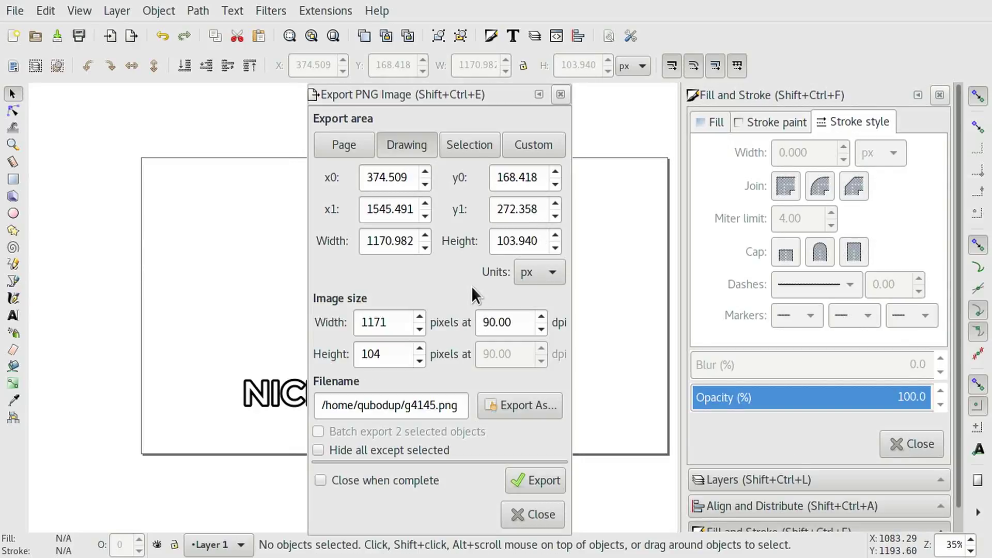
pyautogui.moveTo(444, 286); pyautogui.dragTo(382, 274)
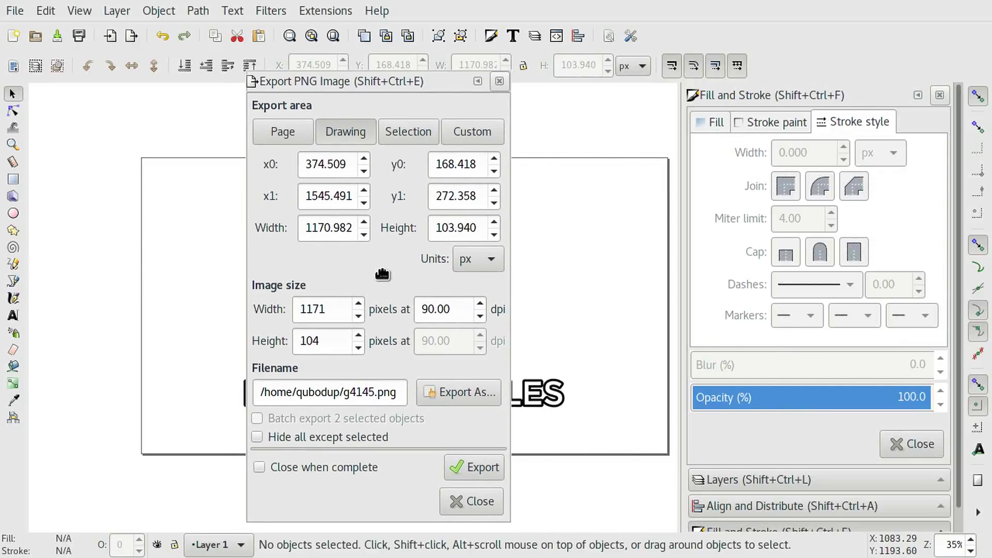
pyautogui.doubleClick(353, 389)
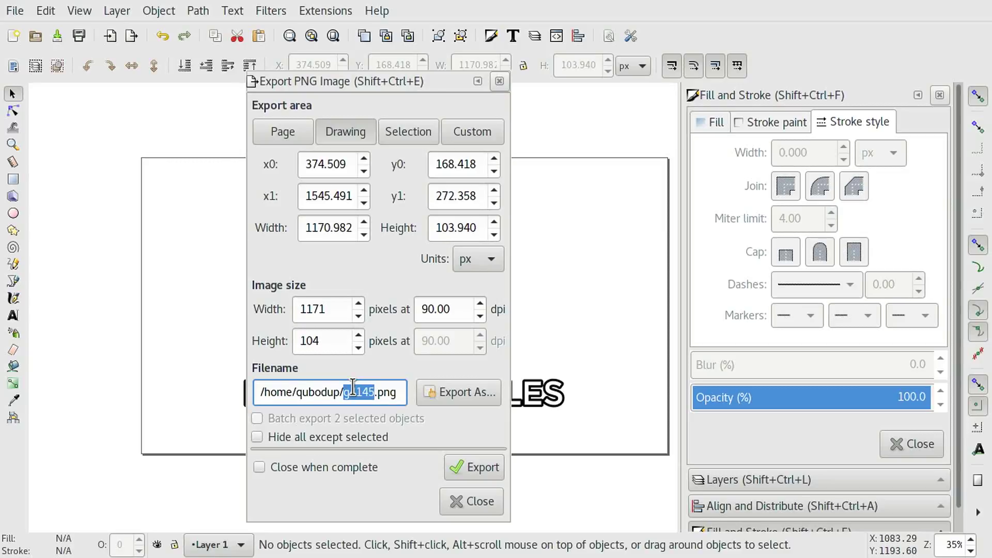
pyautogui.write('inktest/')
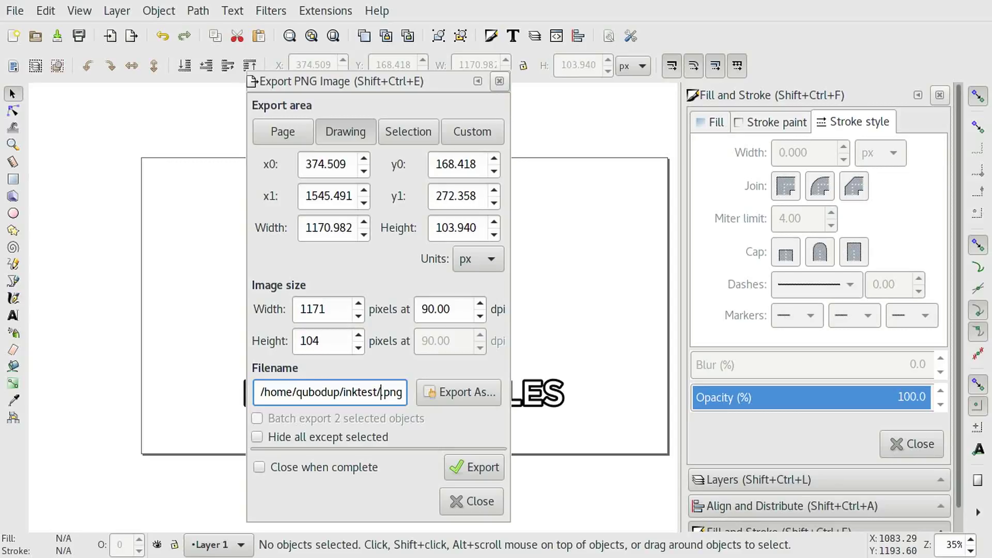
pyautogui.write('titles')
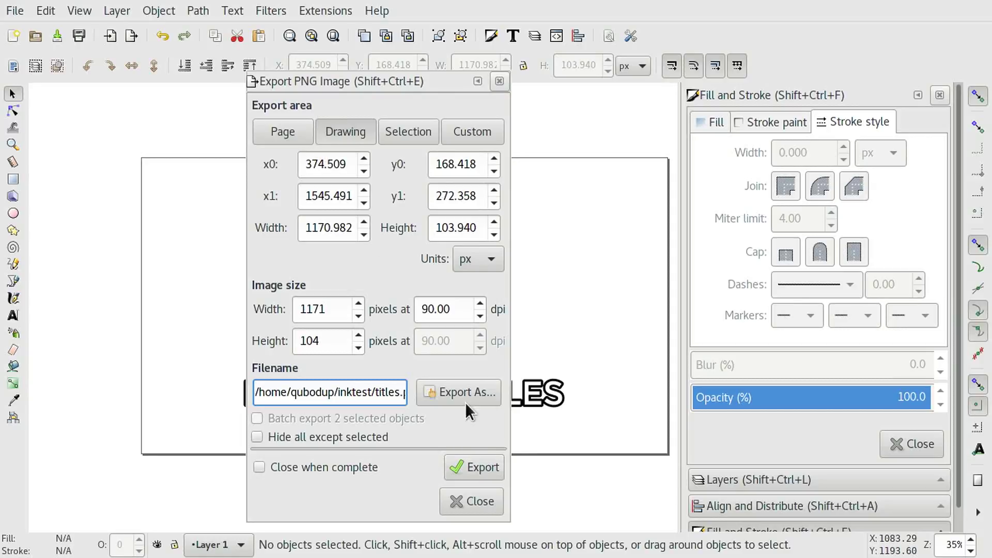
pyautogui.click(484, 466)
pyautogui.moveTo(293, 436); pyautogui.dragTo(507, 310)
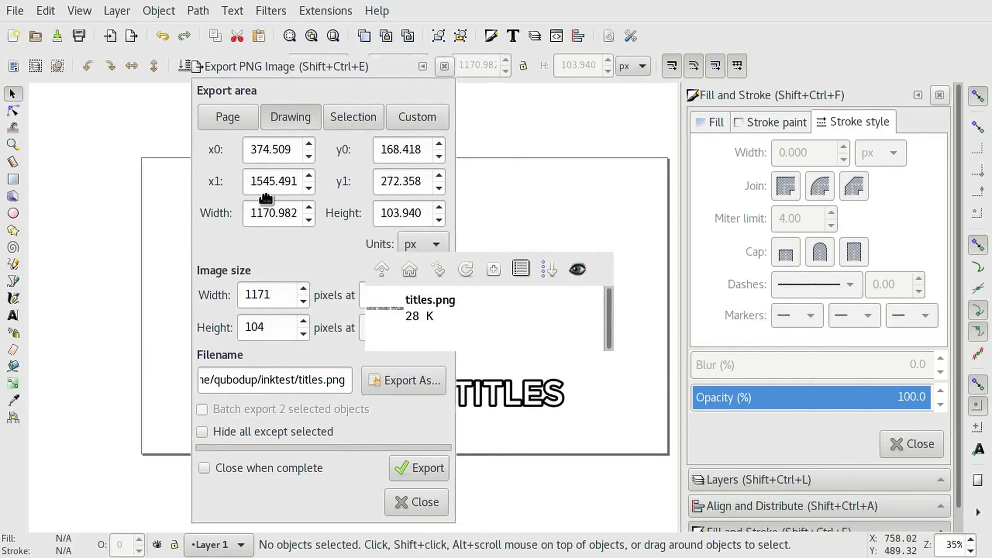
# Set the export area to Page and overwrite titles.png with the 1920 × 1080 image.
pyautogui.click(206, 110)
pyautogui.click(309, 381)
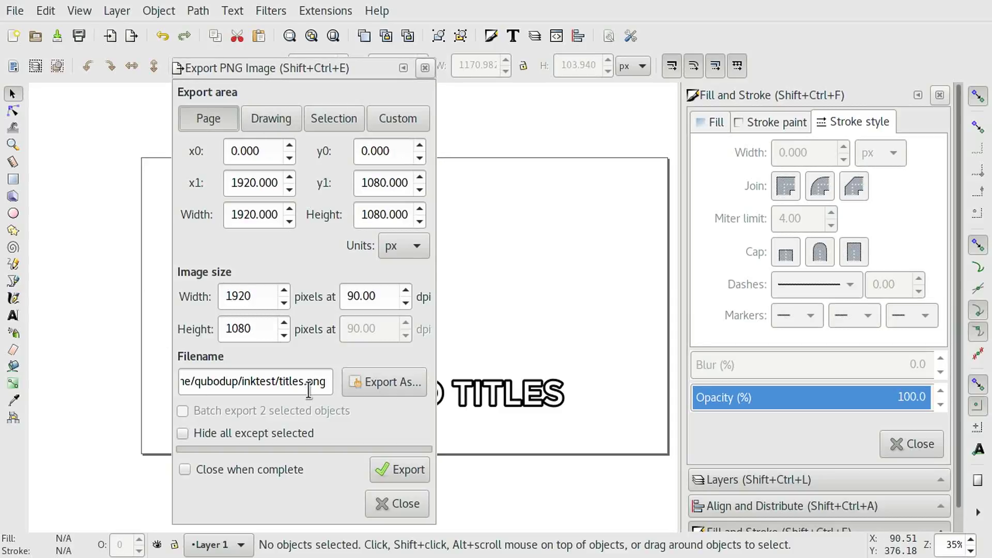
pyautogui.click(412, 479)
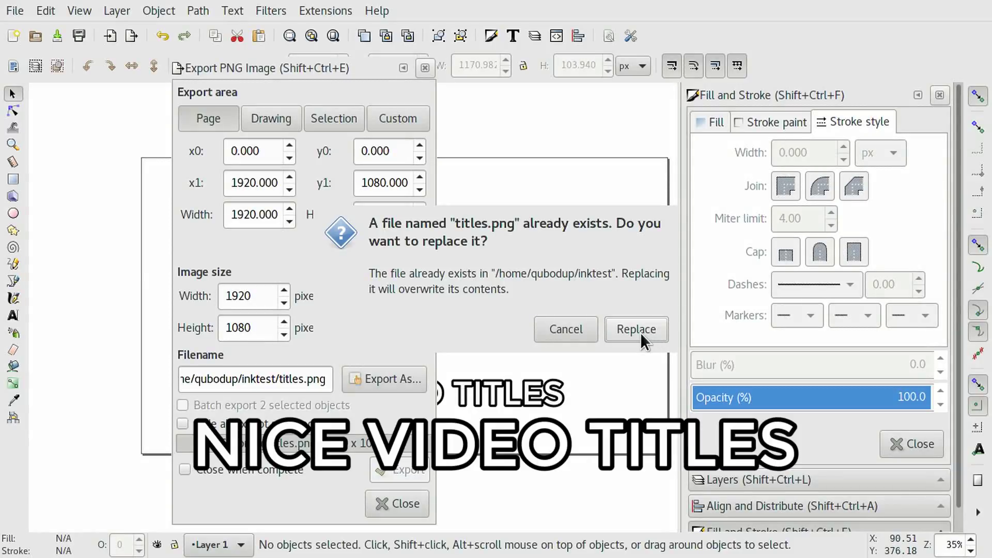
pyautogui.click(640, 331)
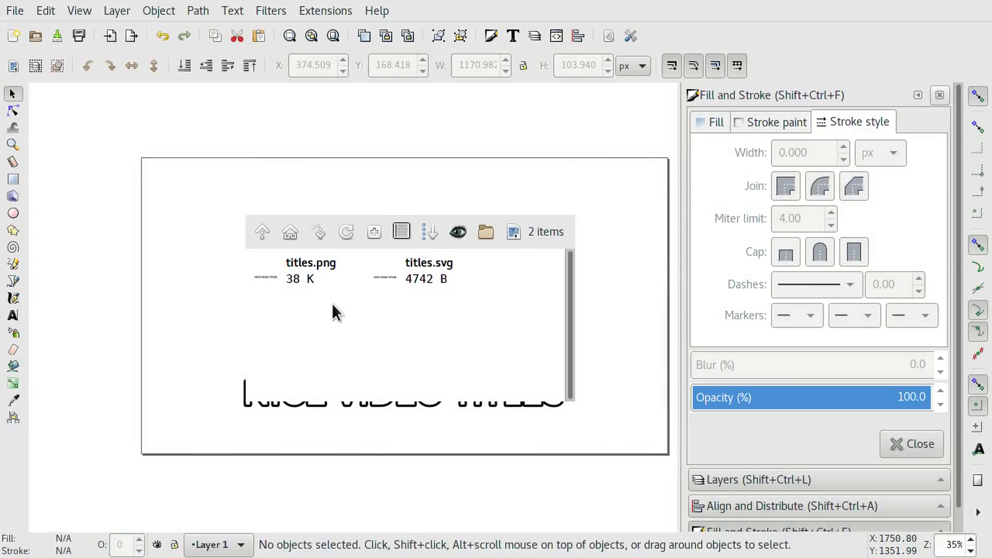
# Open titles.png in another application from the file popup's context menu to inspect it.
pyautogui.rightClick(291, 267)
pyautogui.click(386, 272)
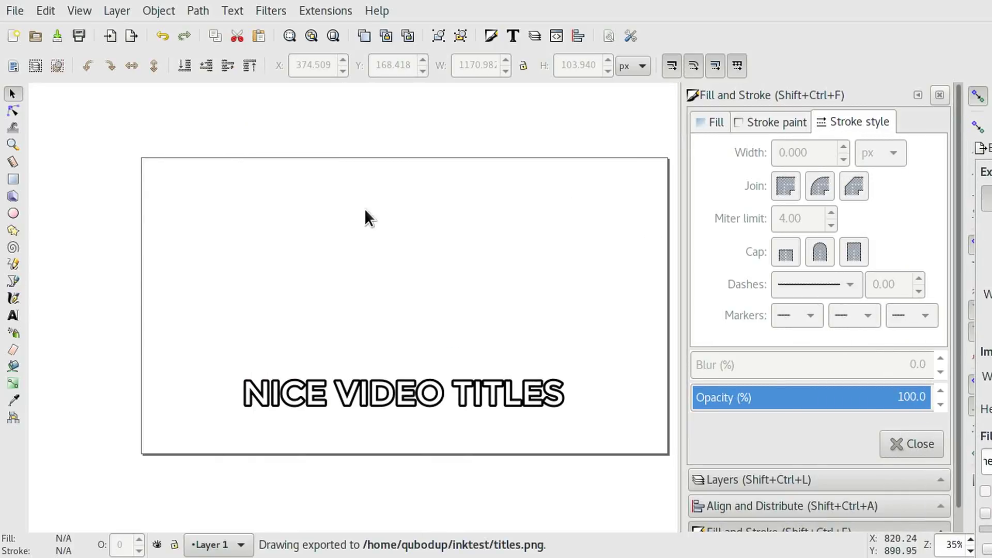
# Save the drawing as titles.svg in the inktest folder.
pyautogui.click(63, 33)
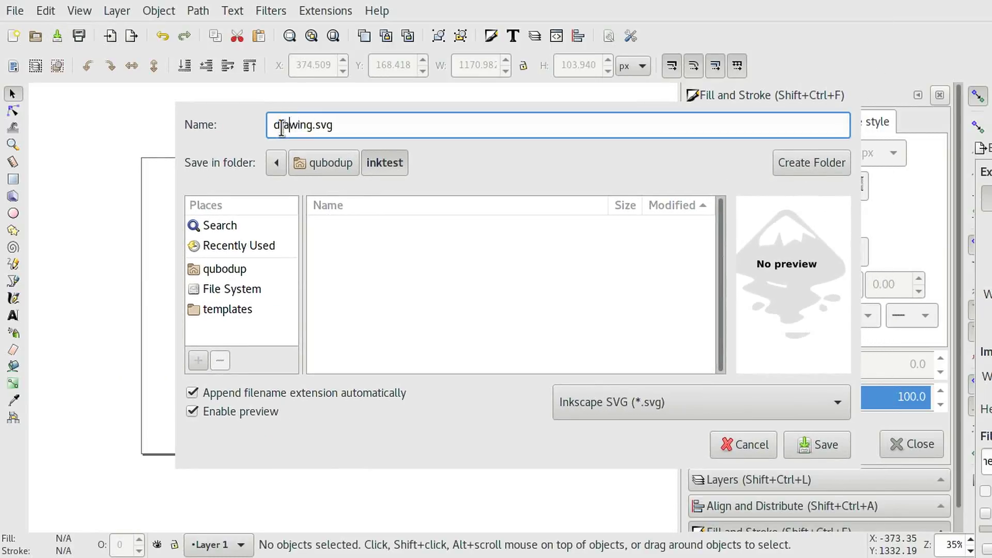
pyautogui.write('titles')
pyautogui.click(808, 440)
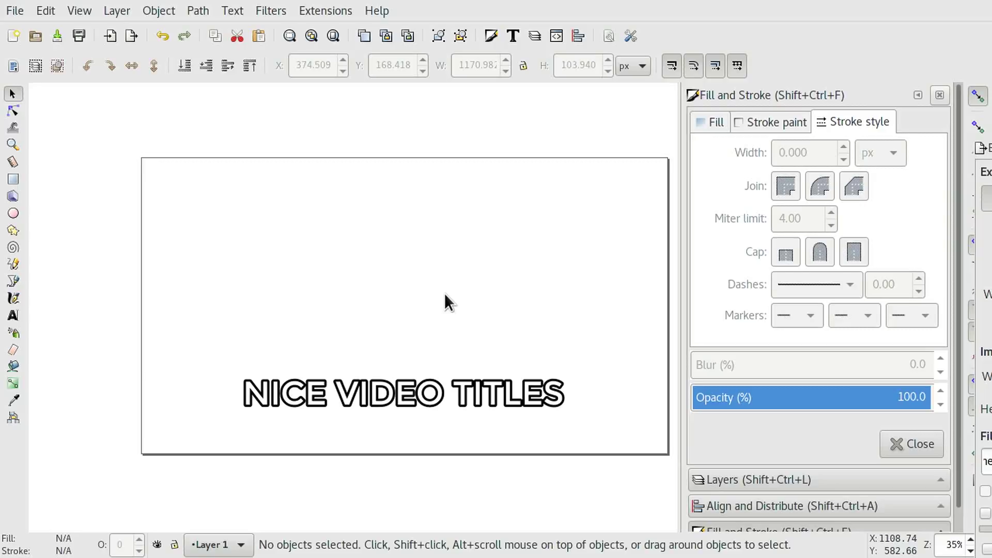
pyautogui.rightClick(444, 293)
pyautogui.click(552, 253)
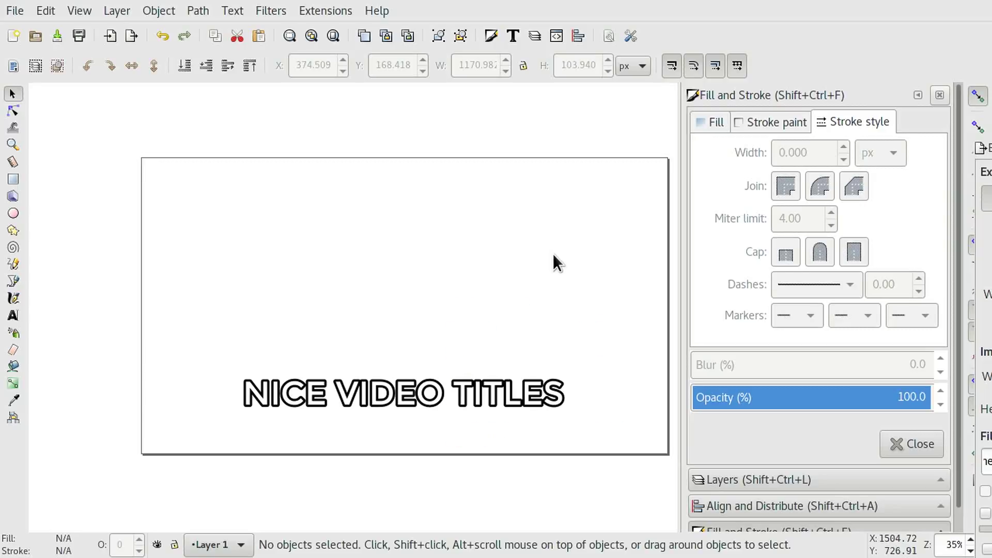